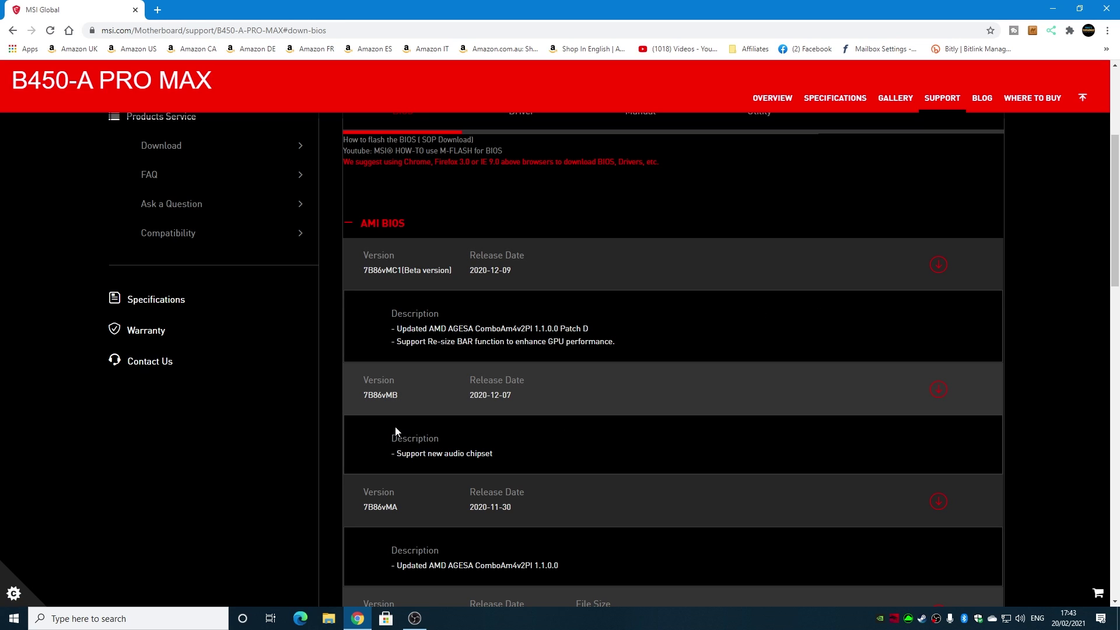
# Step: Open the B450-A PRO MAX CPU compatibility list and examine which BIOS file each Ryzen processor requires
pyautogui.scroll(-4, 446, 458)
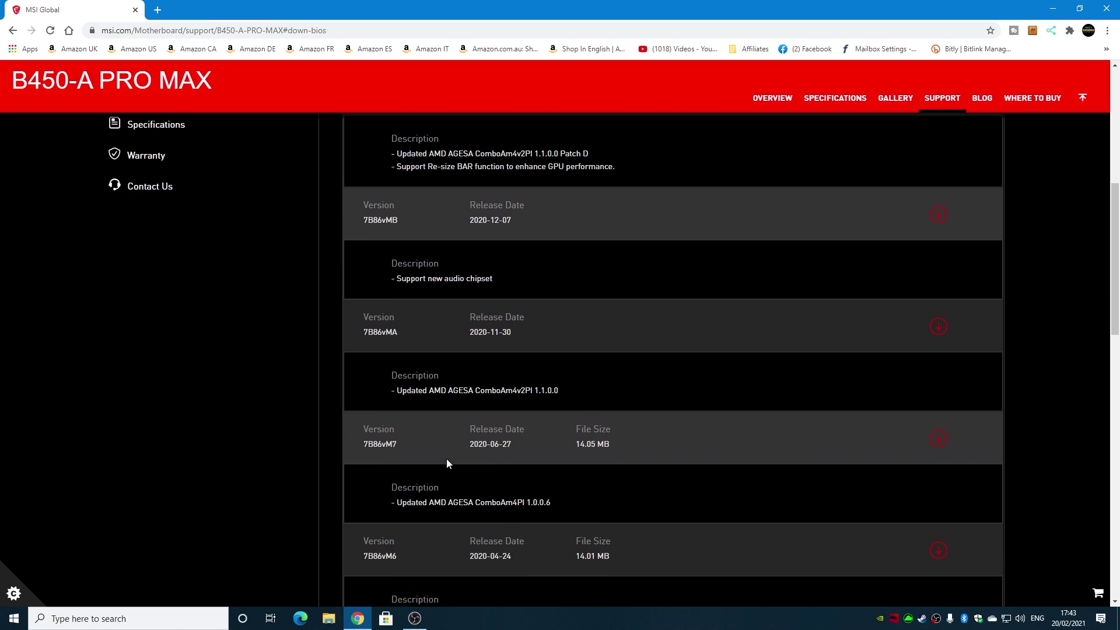
pyautogui.scroll(3, 446, 459)
pyautogui.scroll(3, 446, 459)
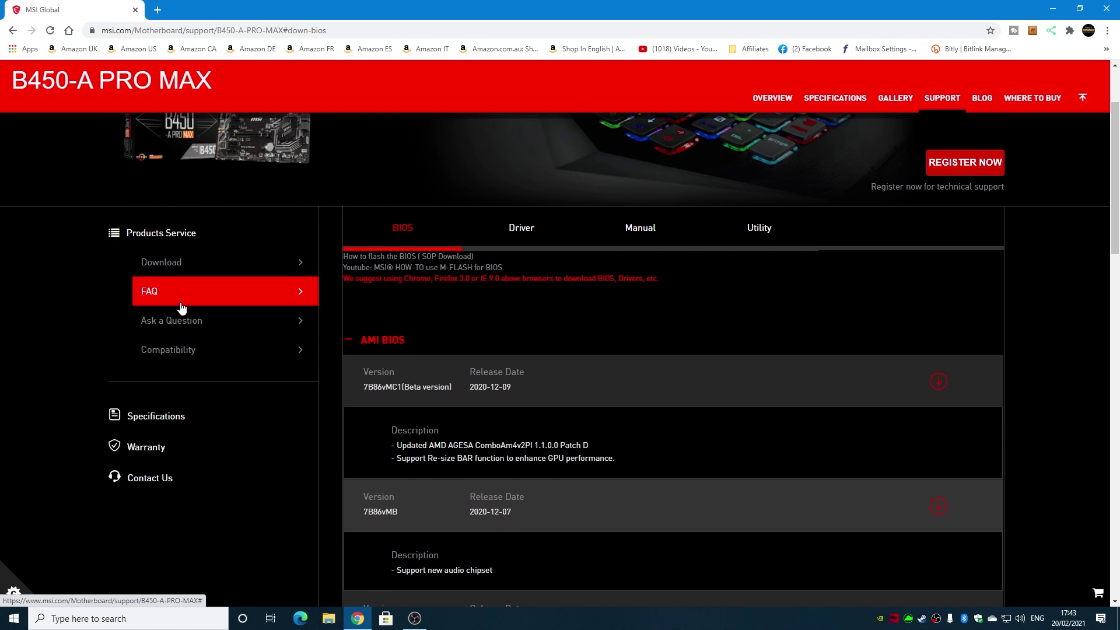
pyautogui.click(173, 350)
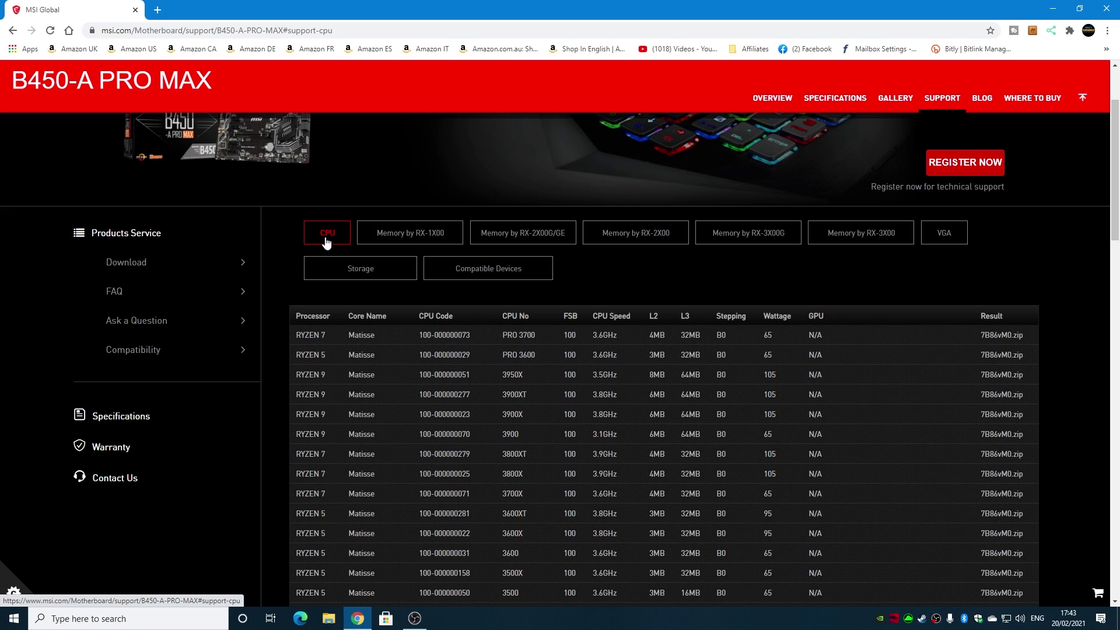
pyautogui.scroll(-1, 455, 487)
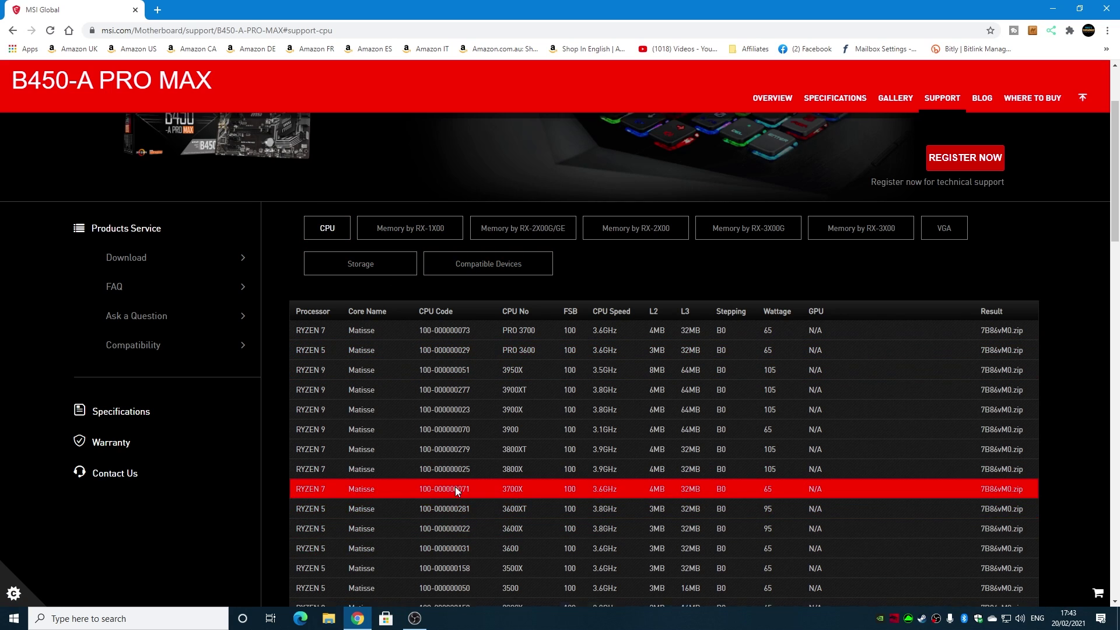
pyautogui.scroll(-15, 457, 490)
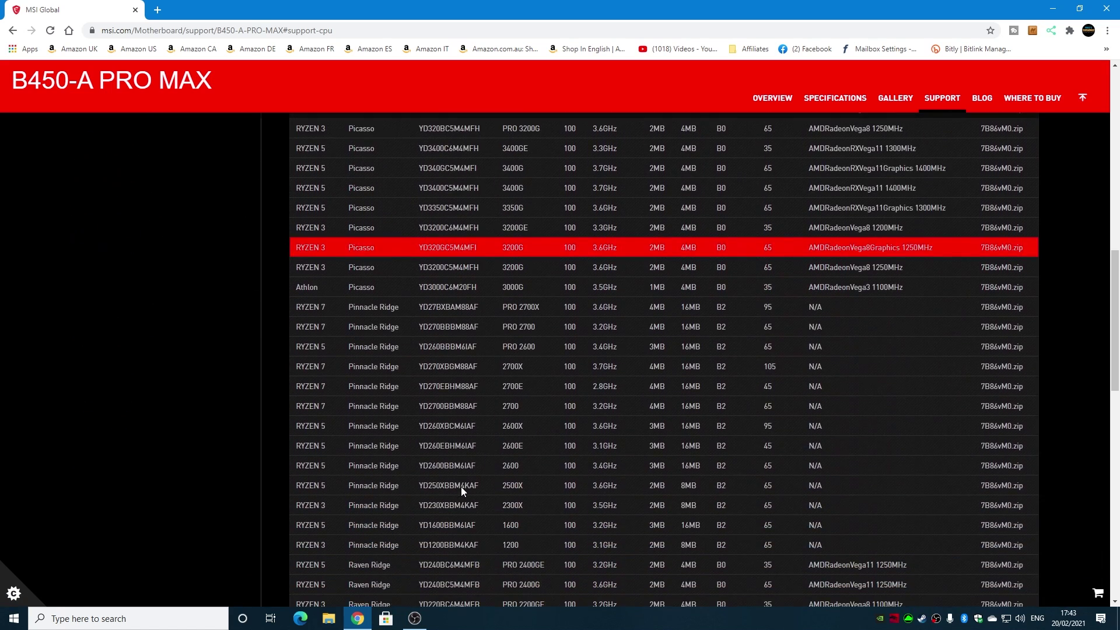
pyautogui.scroll(-12, 461, 490)
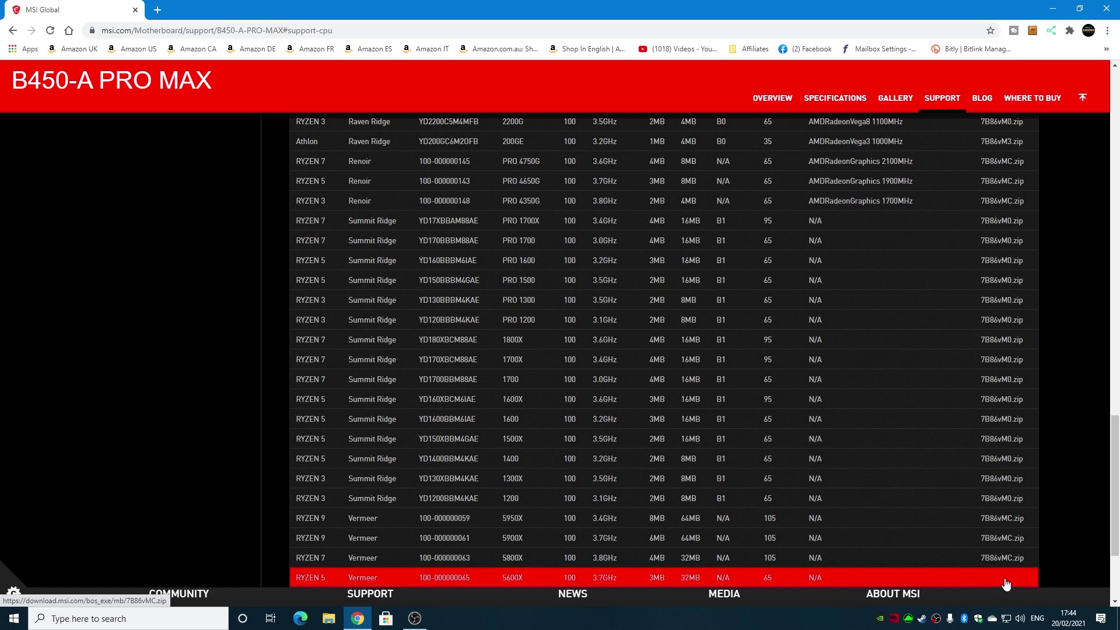
pyautogui.scroll(4, 933, 461)
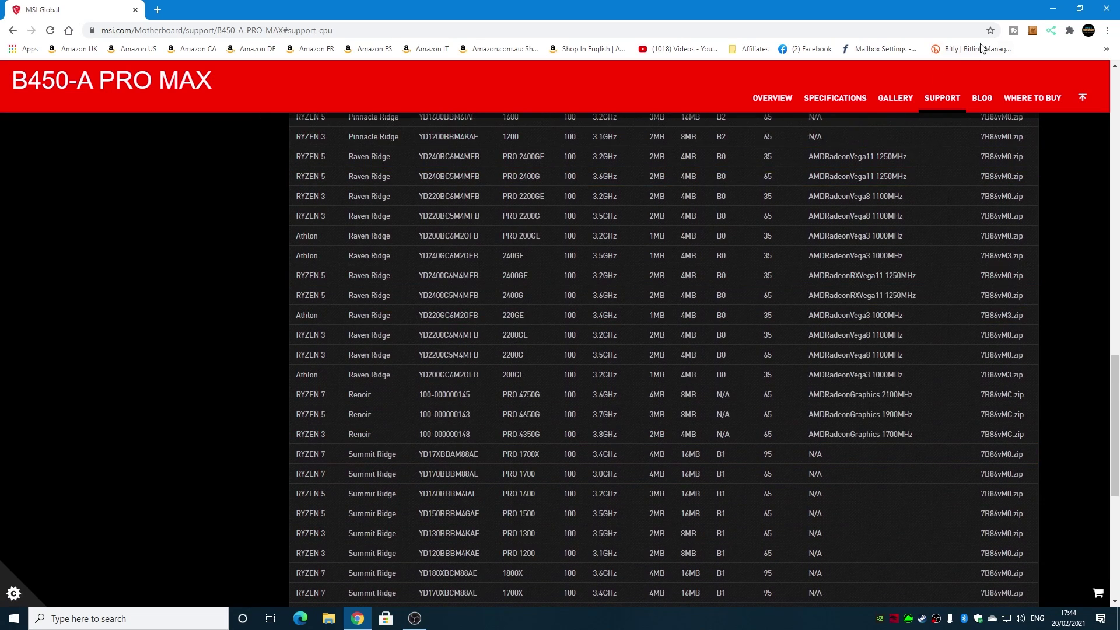
pyautogui.scroll(15, 790, 355)
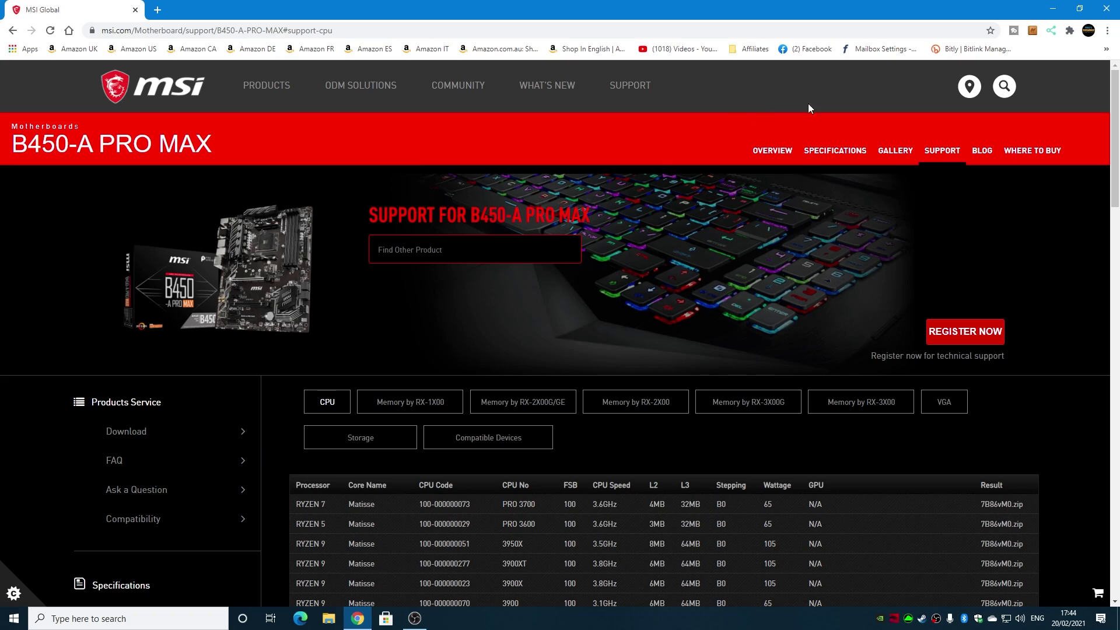
# Step: Return to the motherboard's BIOS downloads and examine the listed versions, release dates and descriptions
pyautogui.click(943, 154)
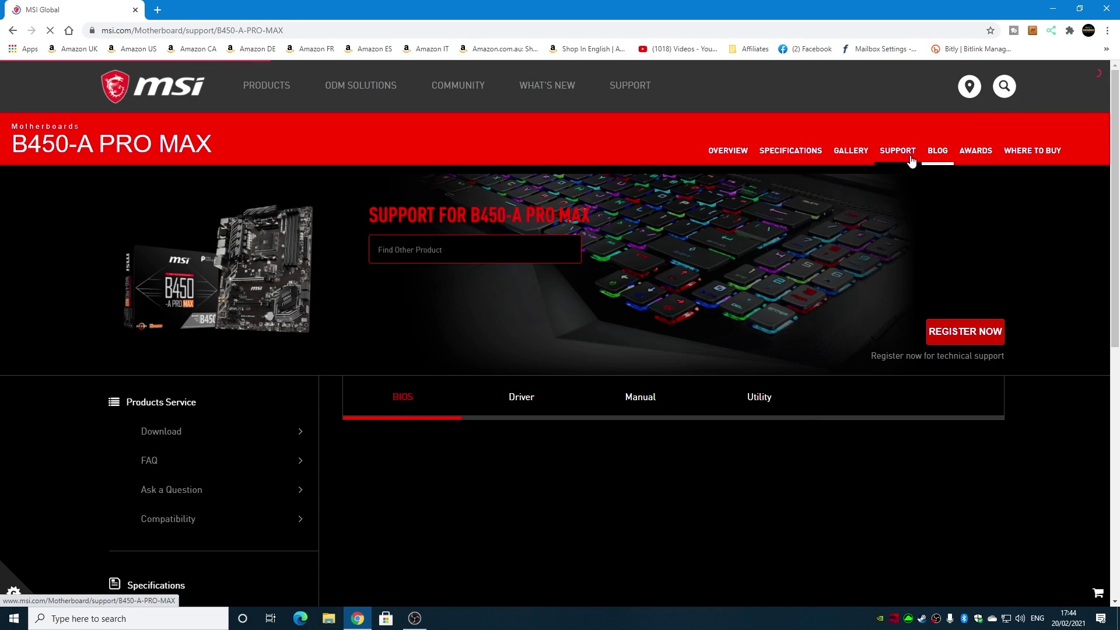
pyautogui.scroll(-4, 450, 458)
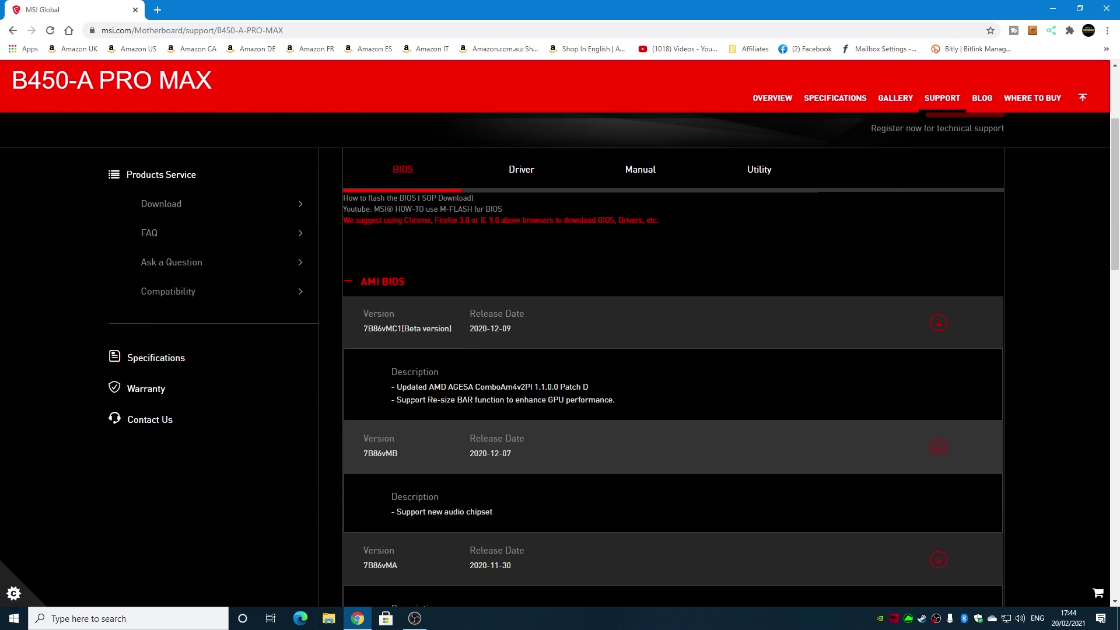
pyautogui.scroll(-2, 420, 444)
pyautogui.scroll(2, 389, 455)
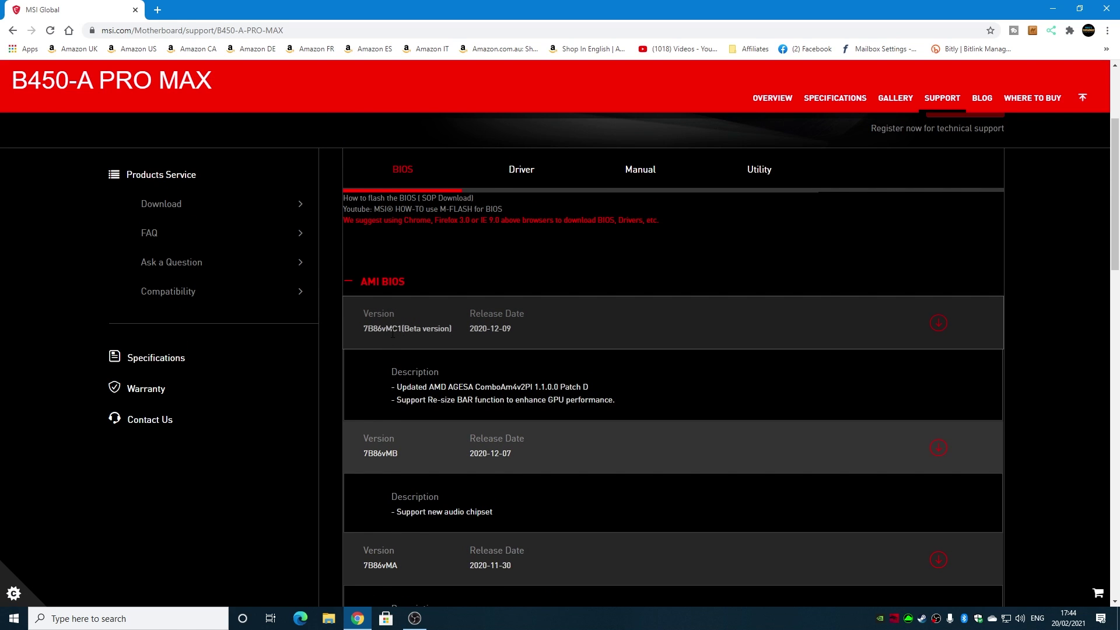
pyautogui.scroll(-4, 374, 418)
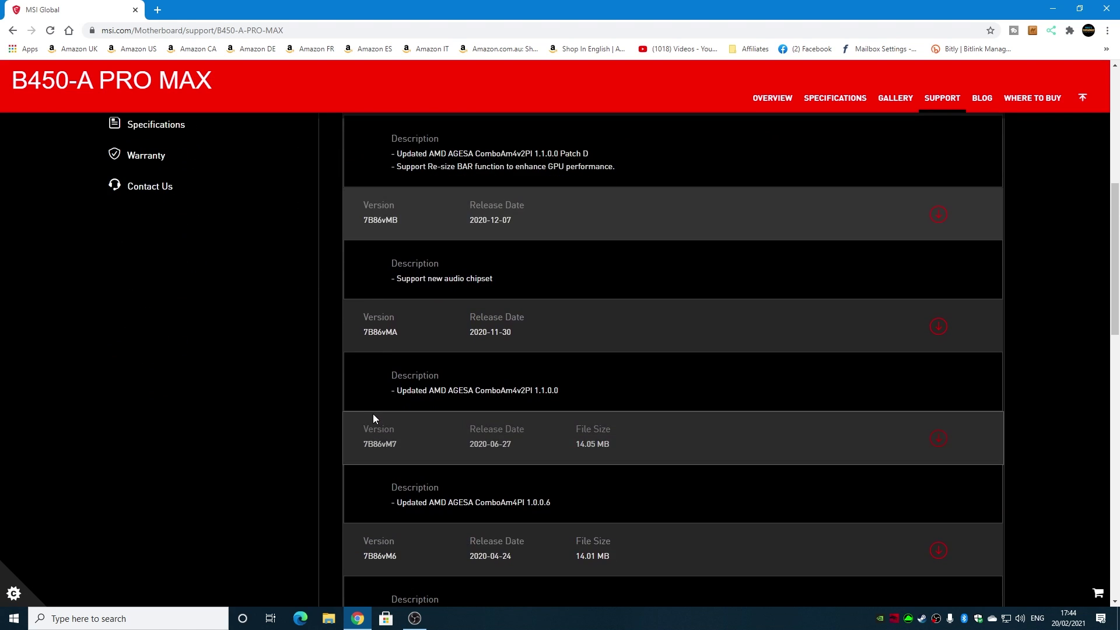
pyautogui.scroll(-9, 373, 419)
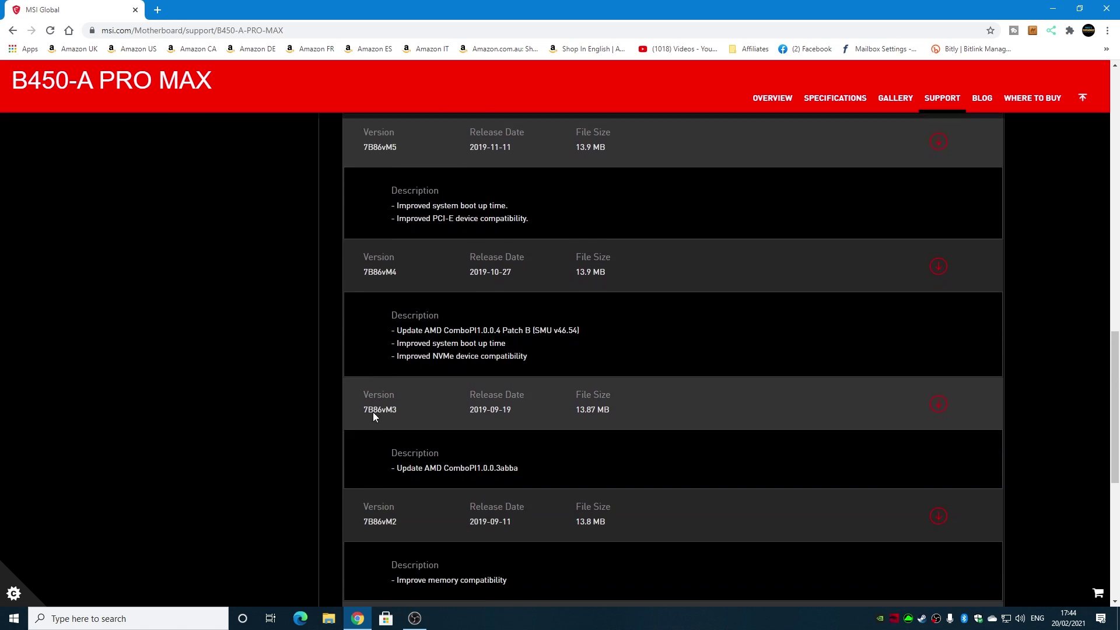
pyautogui.scroll(-3, 373, 412)
pyautogui.scroll(-5, 373, 412)
pyautogui.scroll(4, 373, 411)
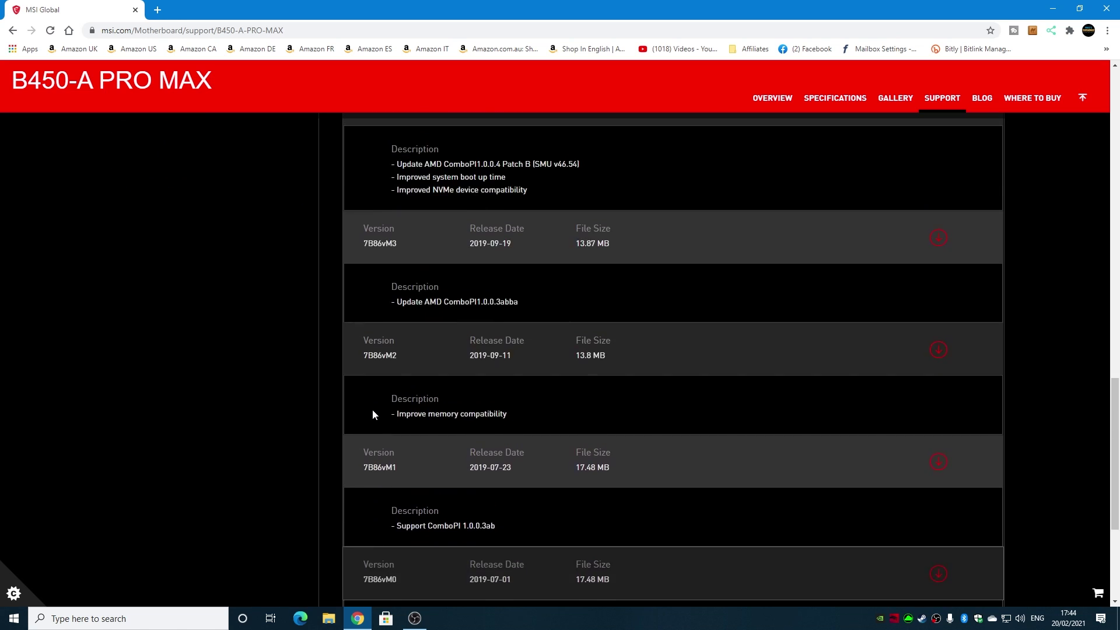
pyautogui.scroll(-4, 372, 414)
pyautogui.scroll(6, 387, 369)
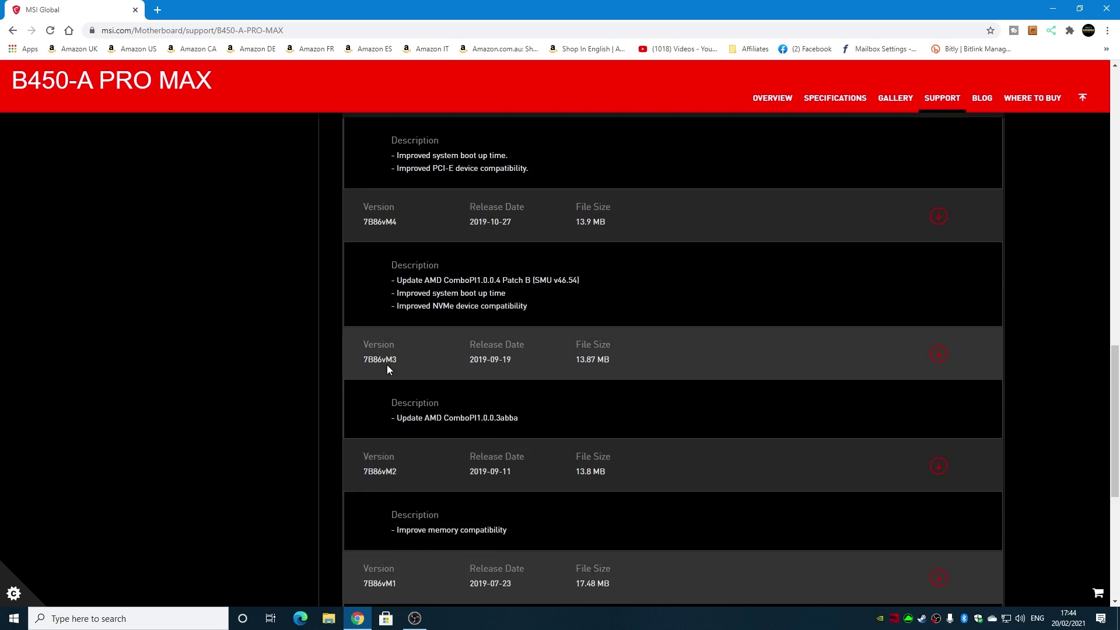
pyautogui.scroll(13, 387, 366)
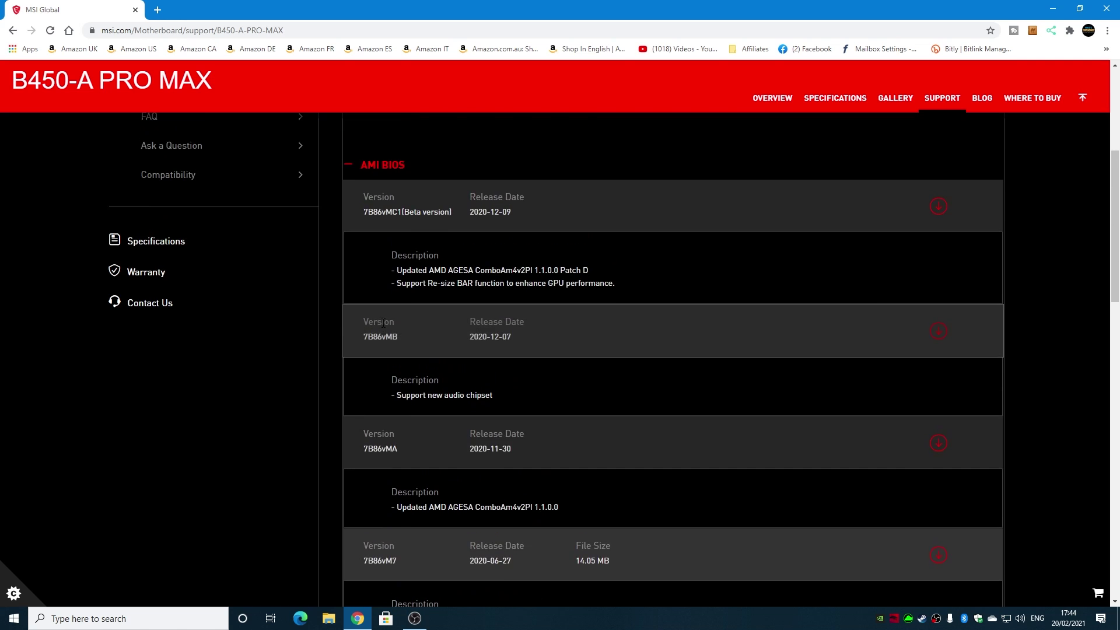
pyautogui.scroll(1, 382, 325)
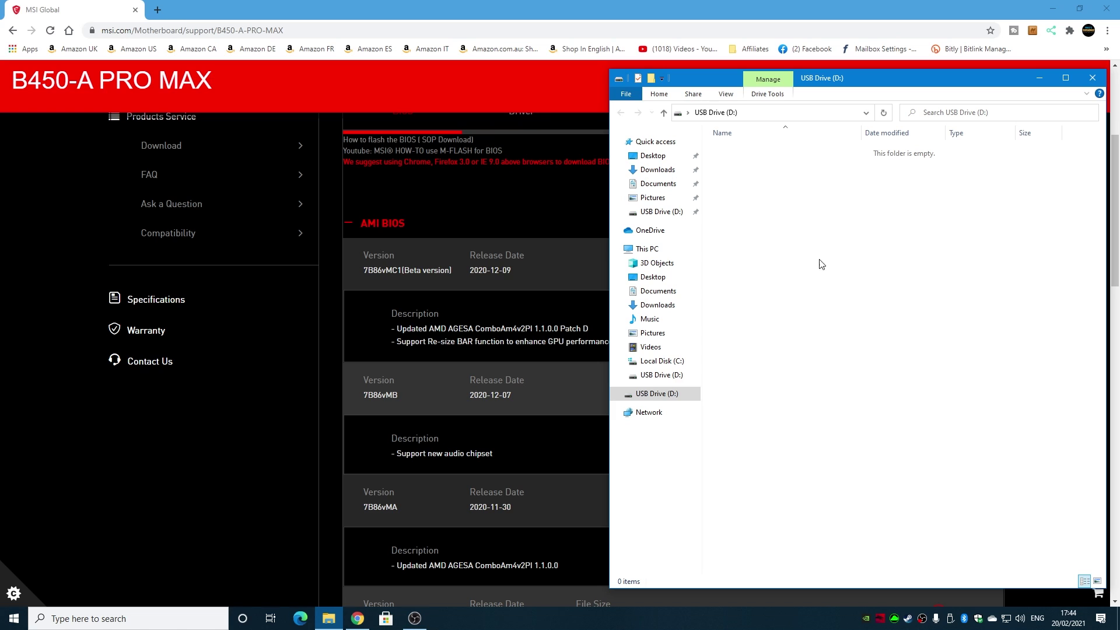
# Step: Open the format settings for USB Drive (D:) and set the allocation unit size to Default allocation size
pyautogui.rightClick(649, 395)
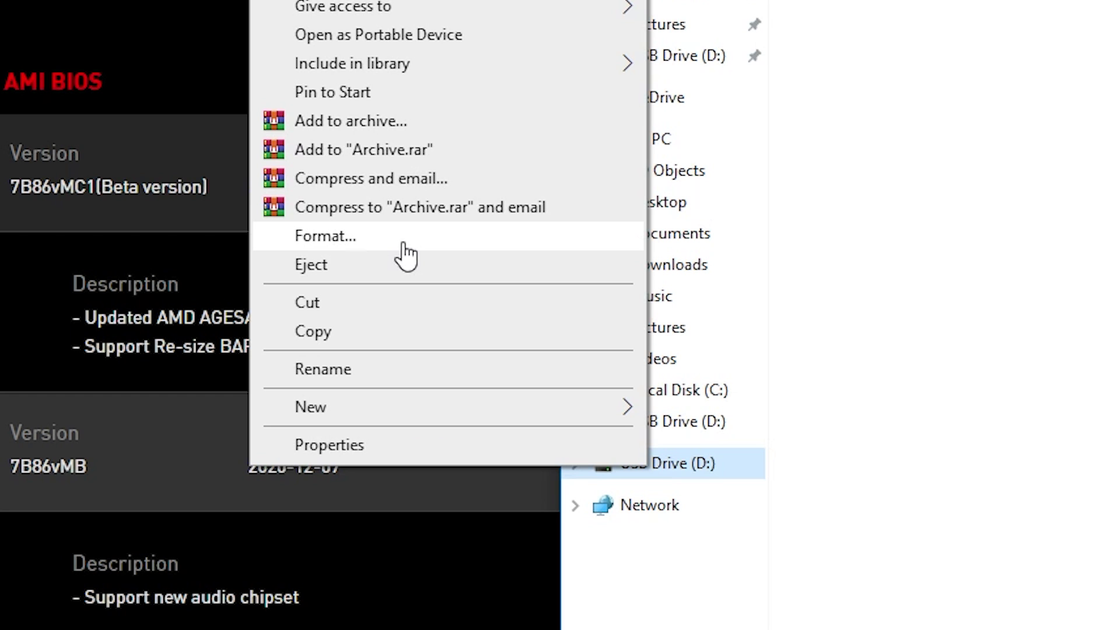
pyautogui.click(540, 293)
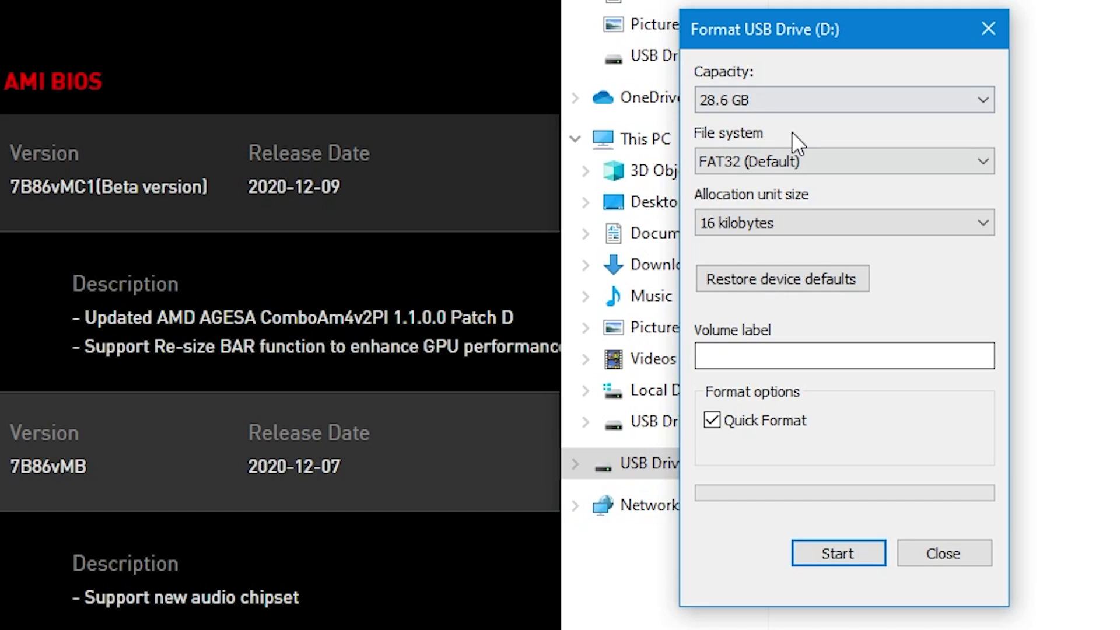
pyautogui.click(733, 221)
pyautogui.click(734, 248)
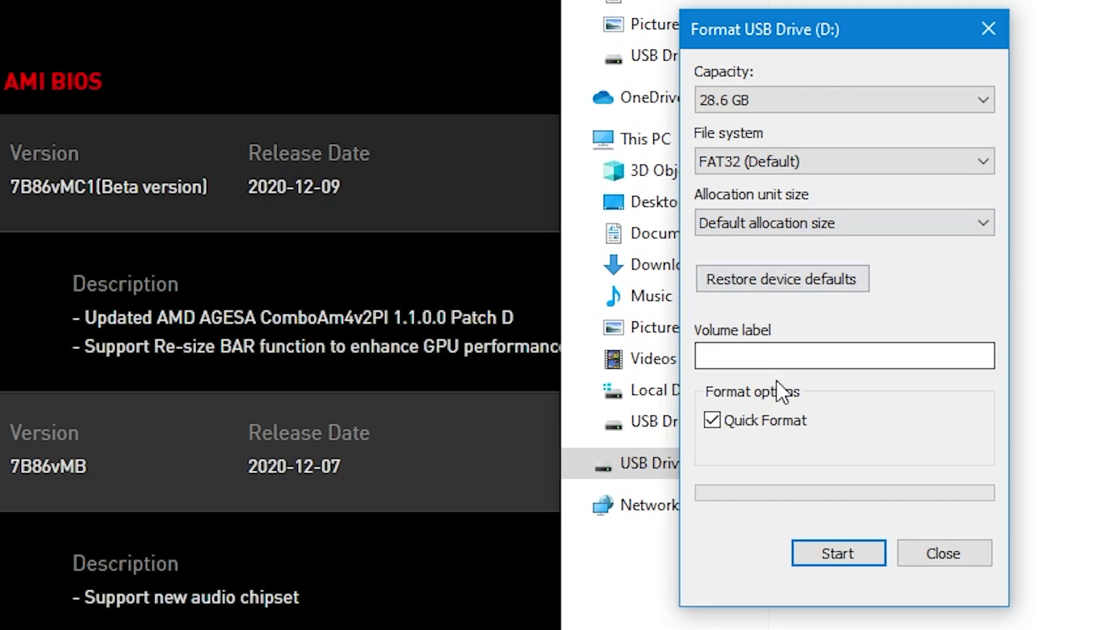
pyautogui.click(725, 356)
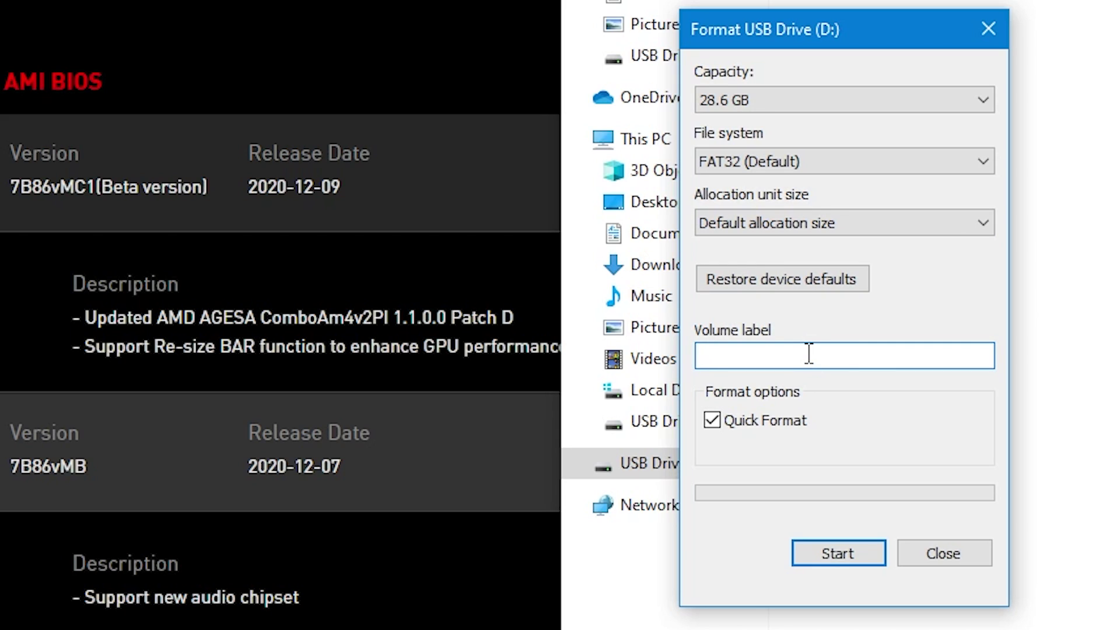
pyautogui.write('test')
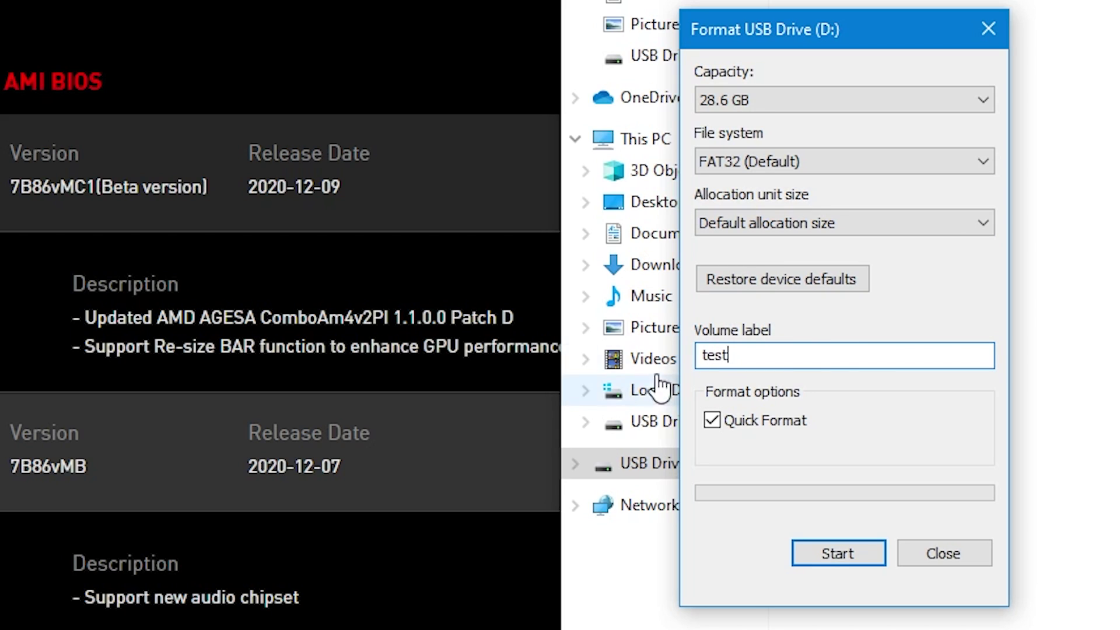
pyautogui.press('BackSpace')
pyautogui.press('BackSpace')
pyautogui.press('BackSpace')
pyautogui.press('BackSpace')
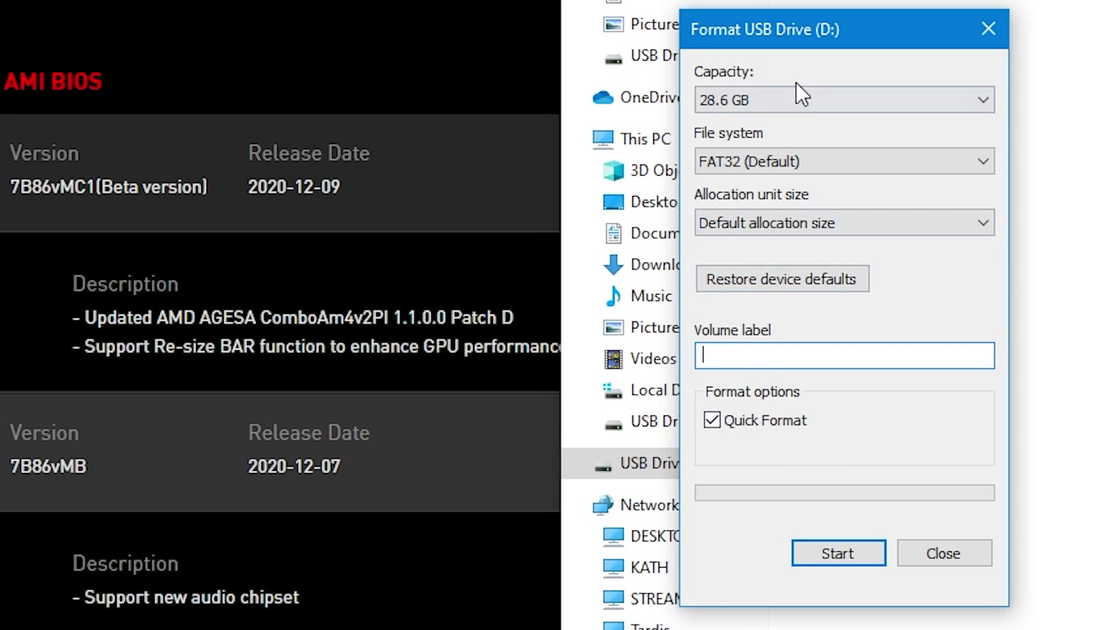
# Step: Quick-format USB Drive (D:) as FAT32 with an empty volume label, accepting the data erasure, and close the format settings
pyautogui.click(840, 553)
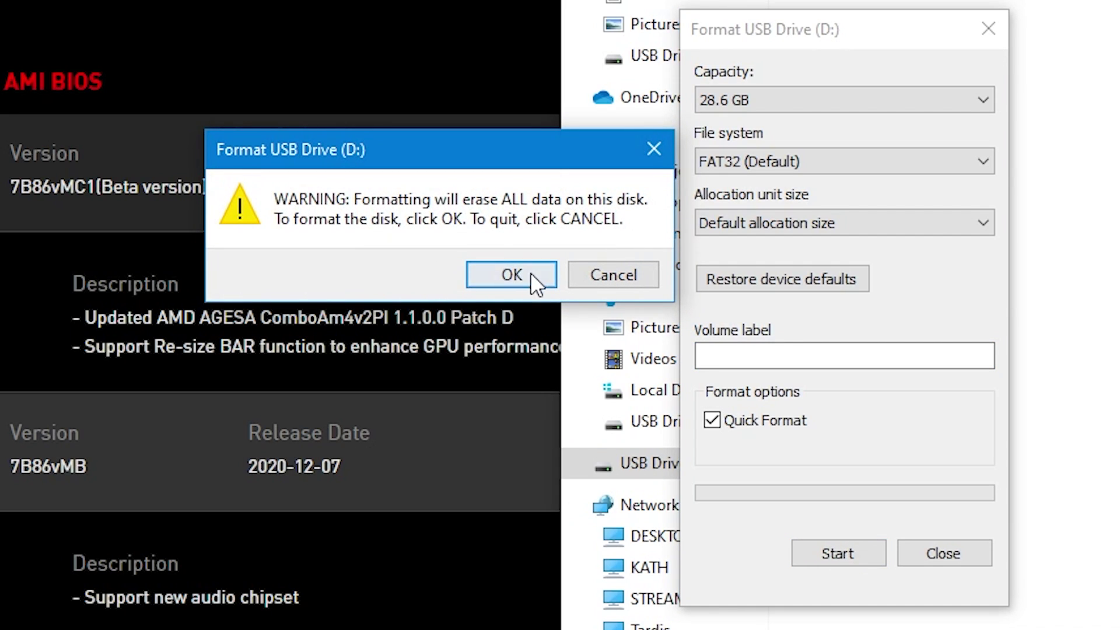
pyautogui.click(500, 270)
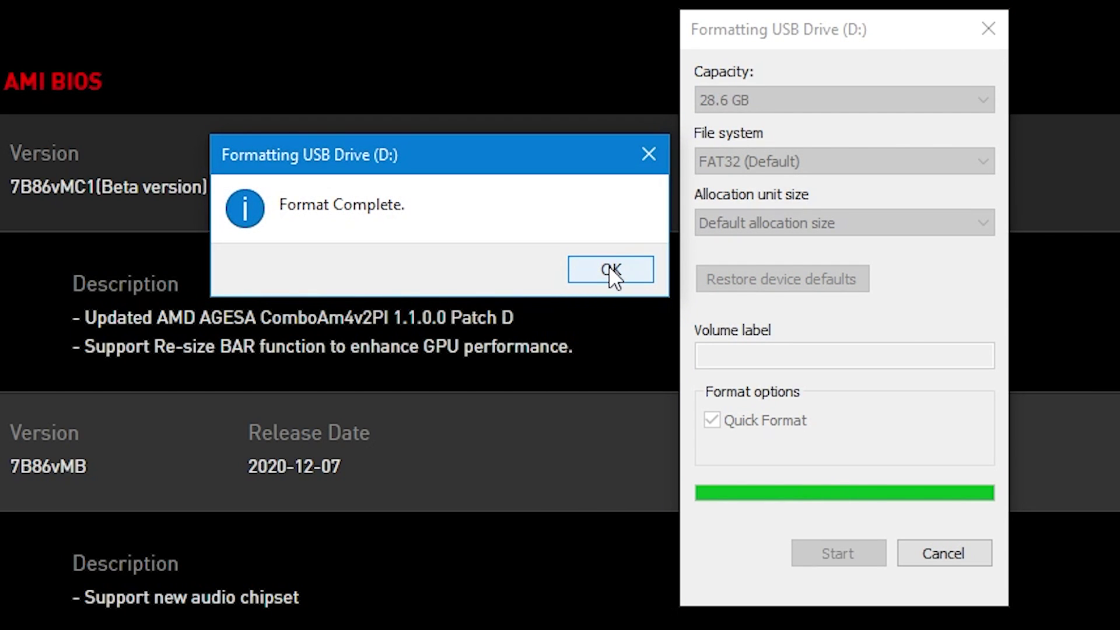
pyautogui.click(610, 269)
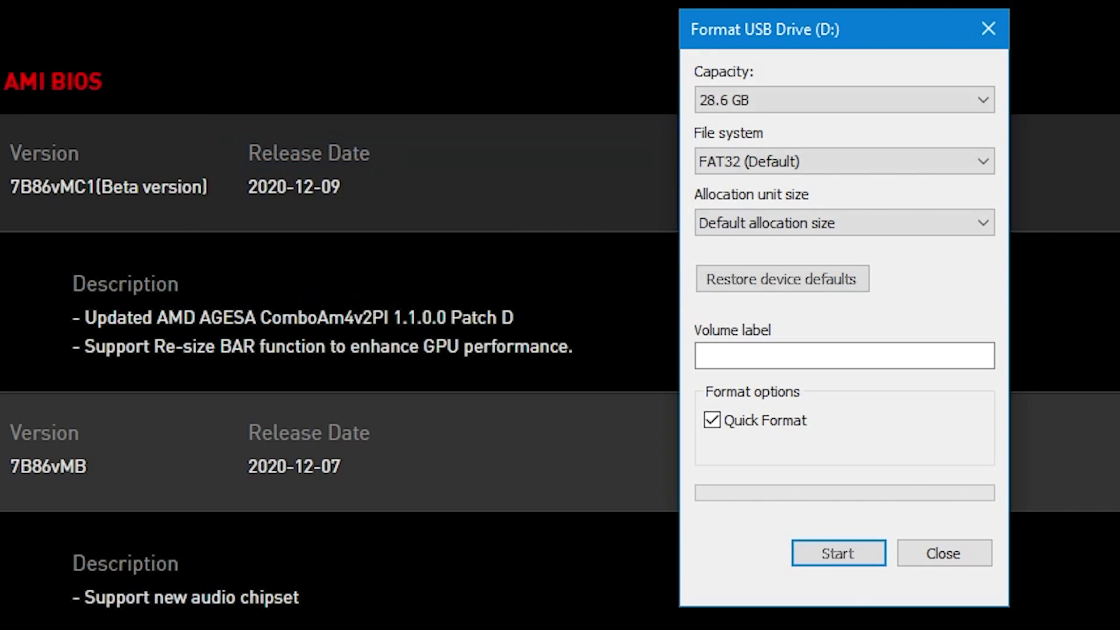
pyautogui.click(934, 551)
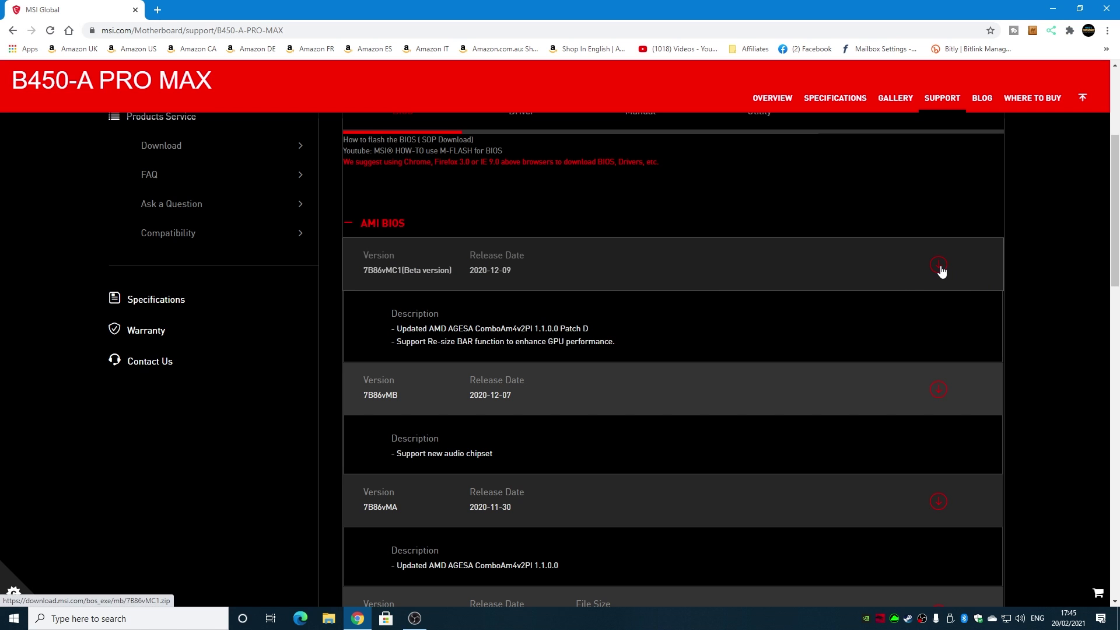
# Step: Download the BIOS version 7B86vMC1 (Beta version) and save it to the Desktop as 7B86vMC1.zip
pyautogui.click(940, 267)
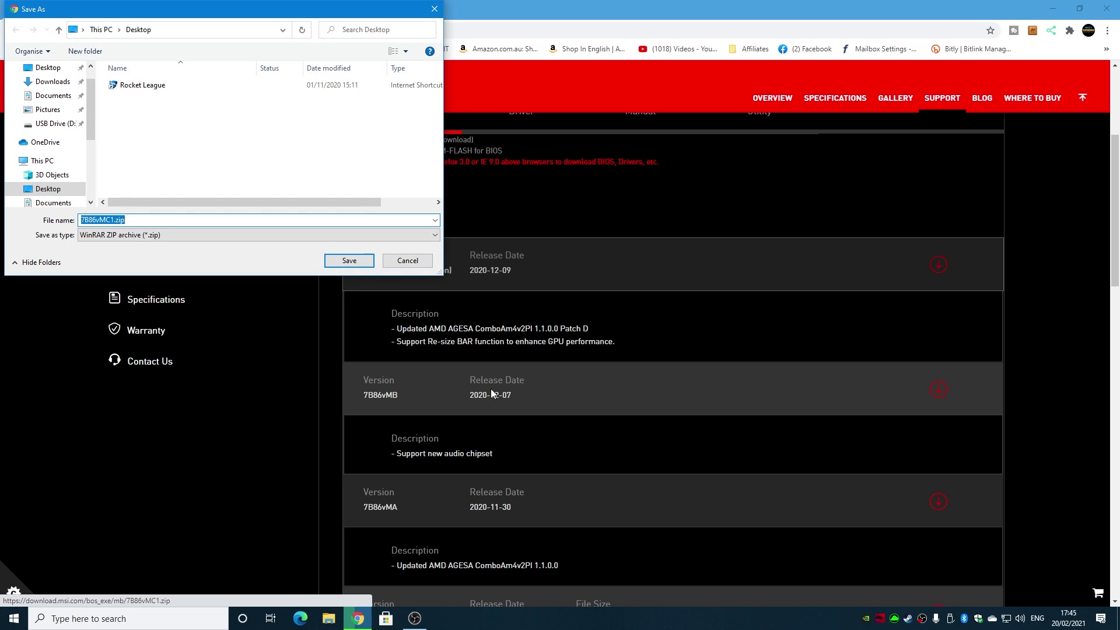
pyautogui.moveTo(237, 11); pyautogui.dragTo(601, 208)
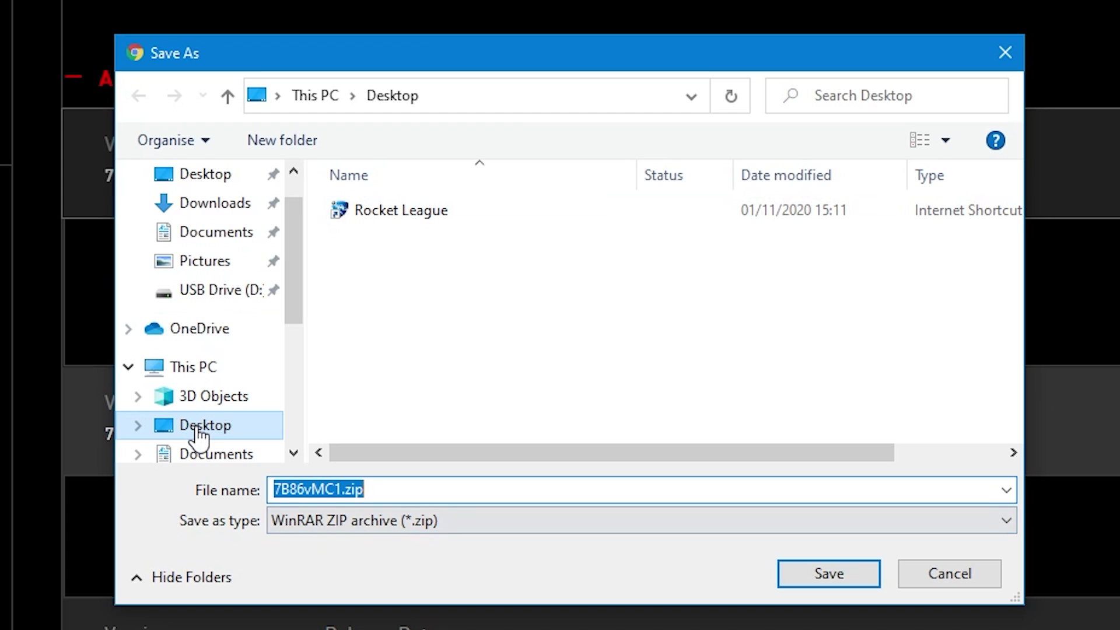
pyautogui.click(208, 176)
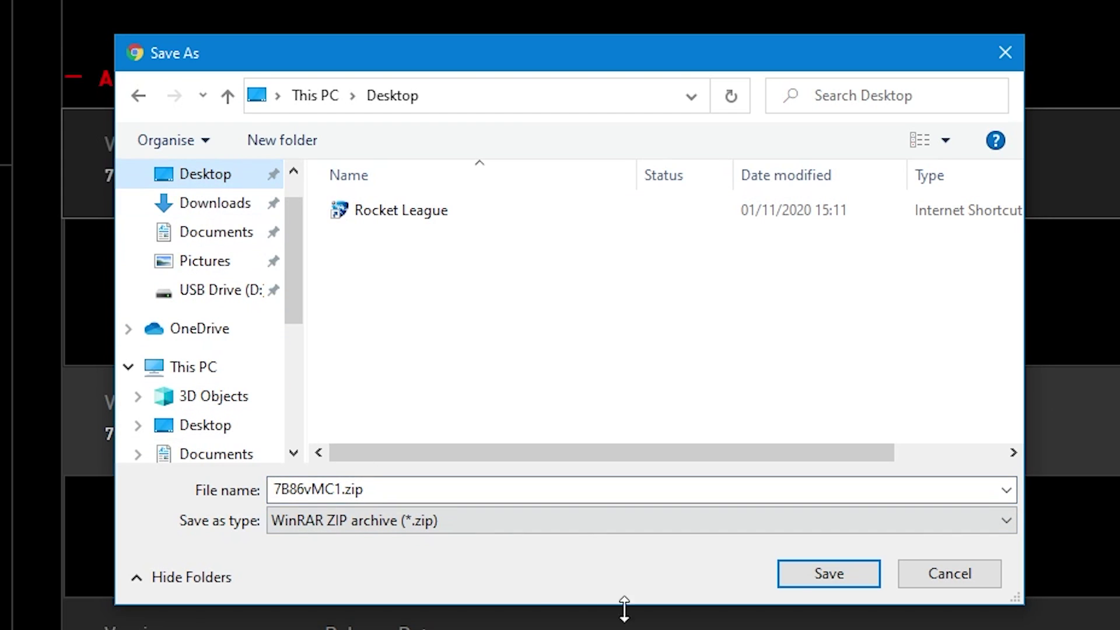
pyautogui.click(829, 575)
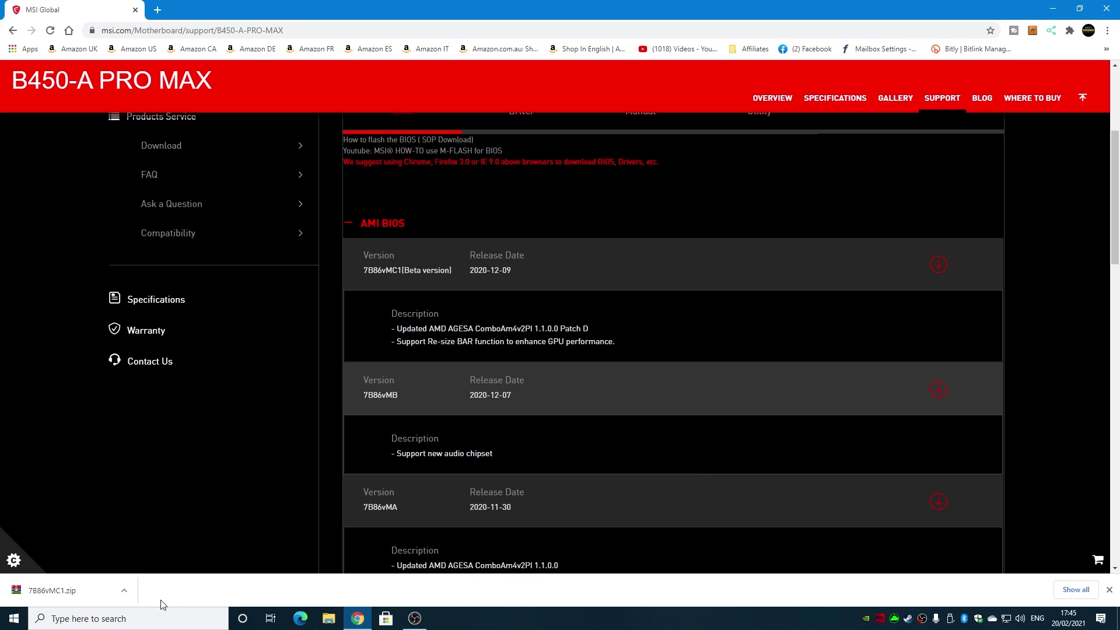
# Step: Show the downloaded 7B86vMC1.zip in its folder and extract it to a 7B86vMC1 folder on the Desktop
pyautogui.click(122, 591)
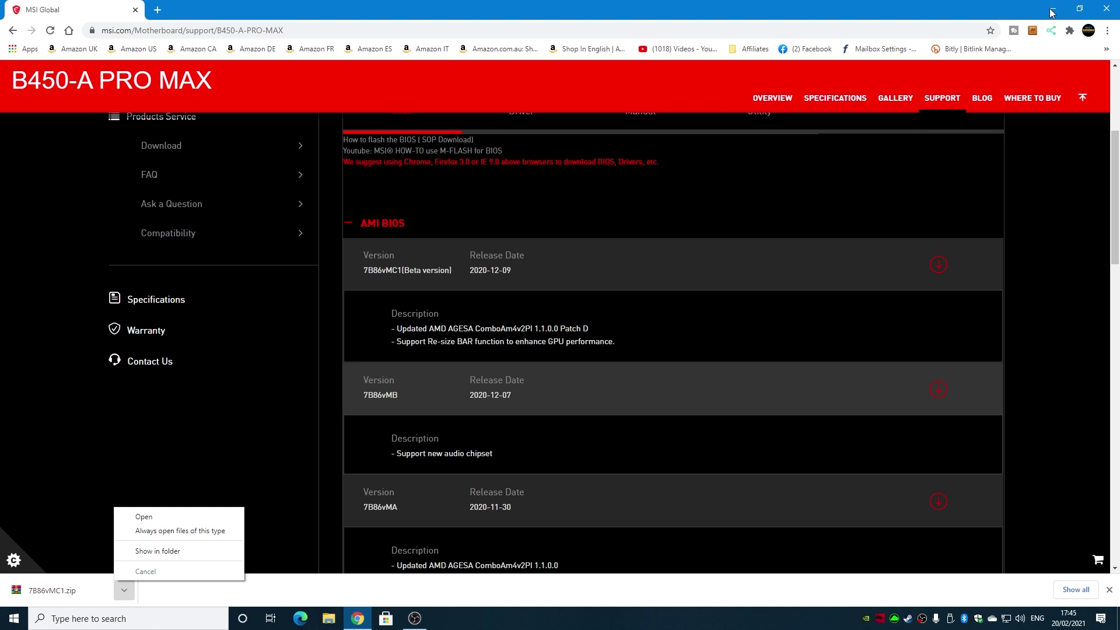
pyautogui.click(171, 554)
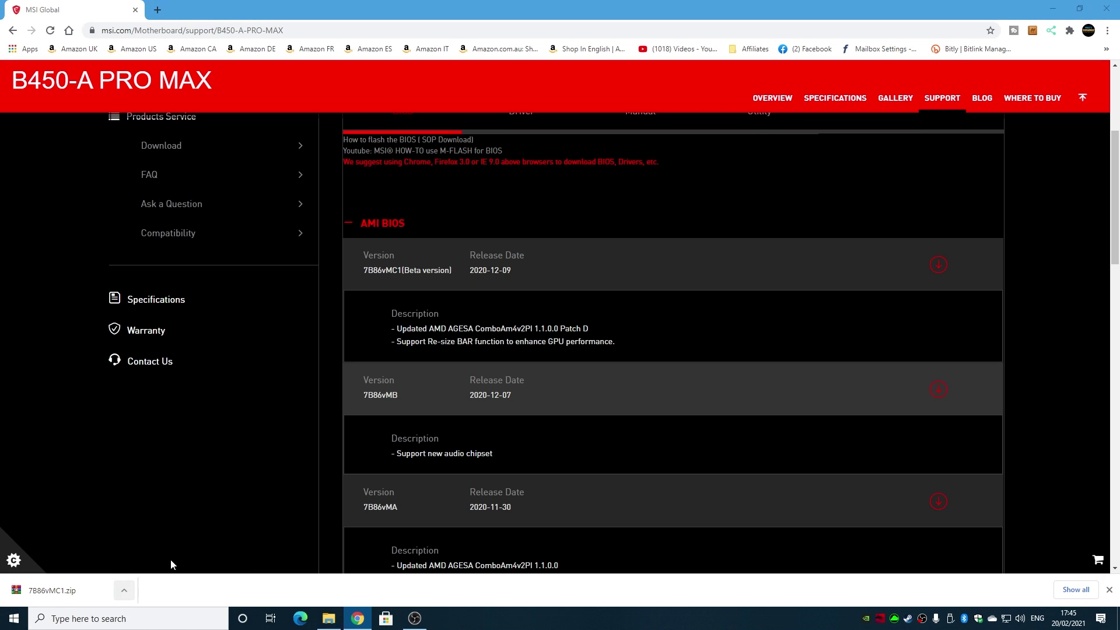
pyautogui.moveTo(915, 77); pyautogui.dragTo(570, 139)
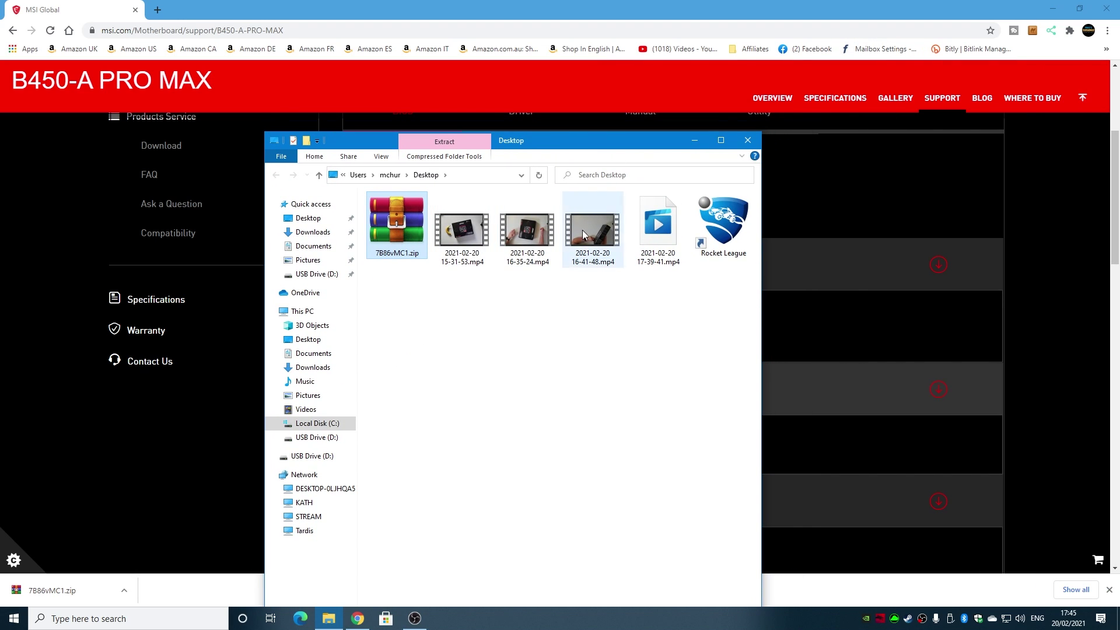
pyautogui.rightClick(399, 227)
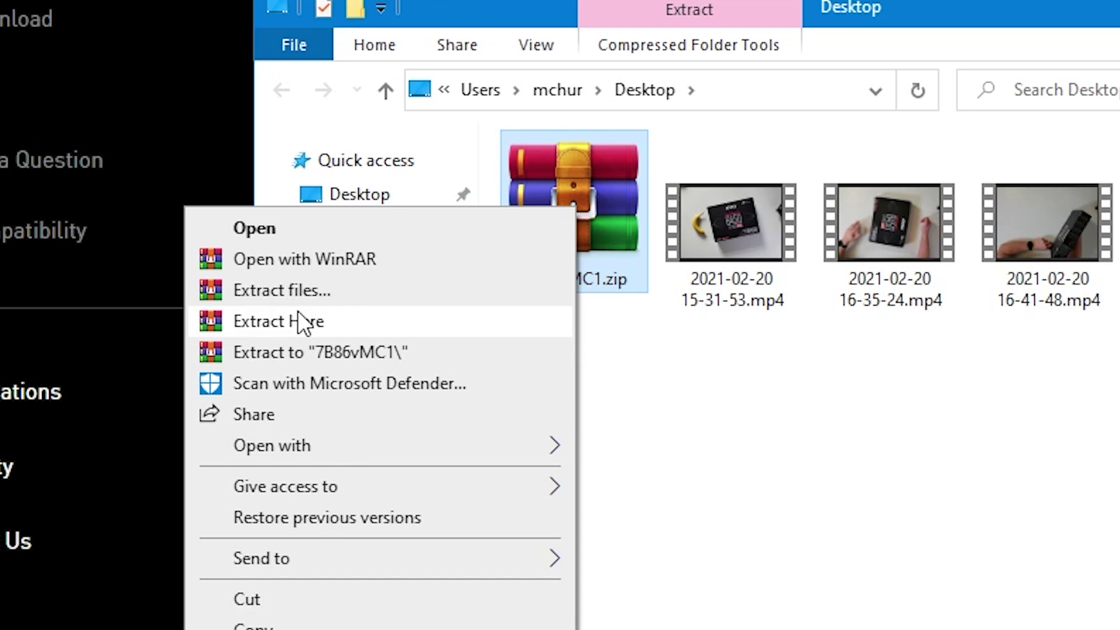
pyautogui.click(293, 357)
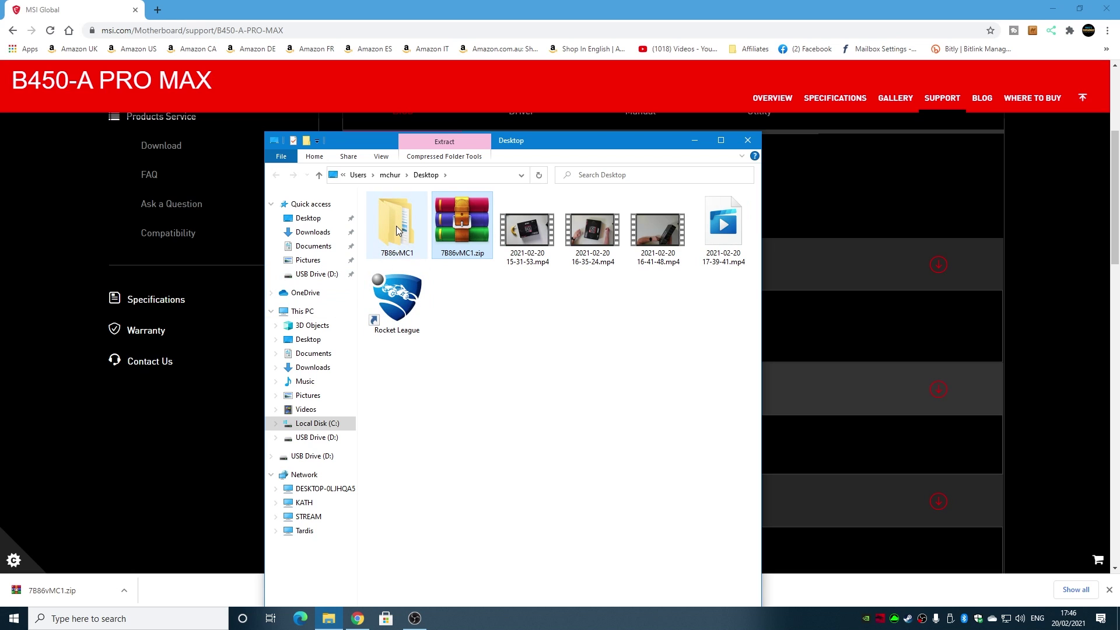
# Step: Open the inner 7B86vMC1 folder within the extracted folder and inspect the details of 7B86vMx.txt and E7B86AMS.MC1
pyautogui.doubleClick(397, 229)
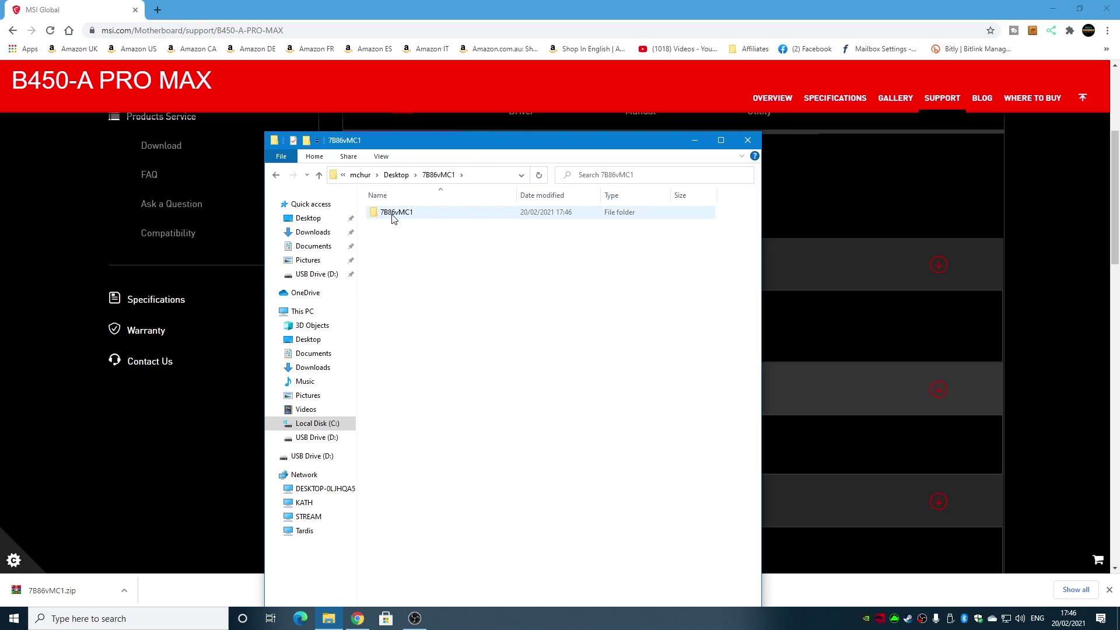
pyautogui.doubleClick(392, 219)
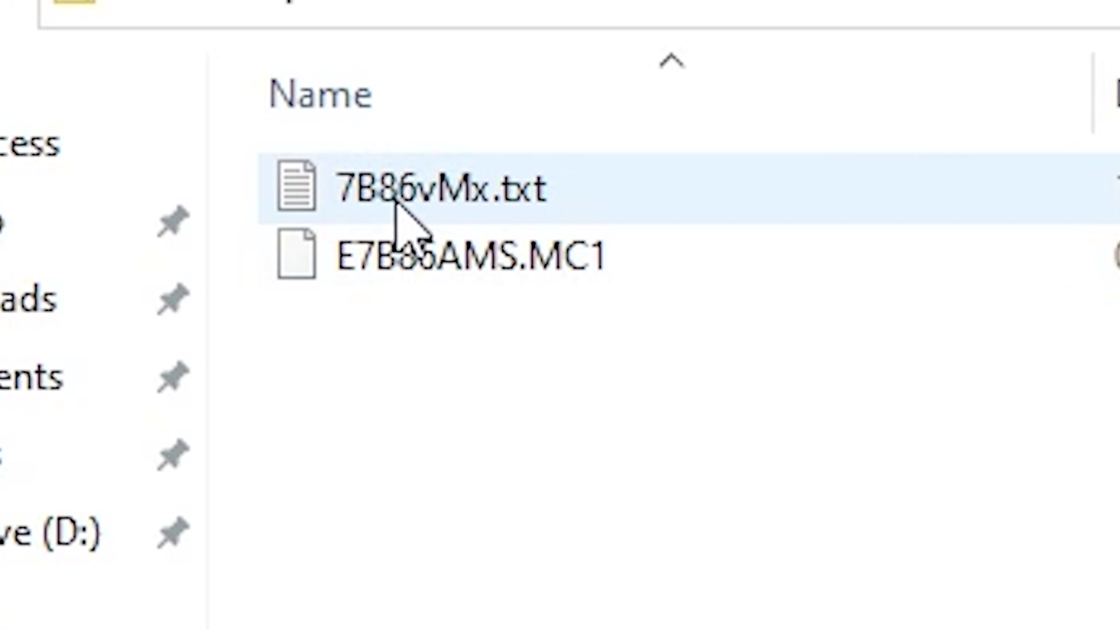
pyautogui.moveTo(425, 201)
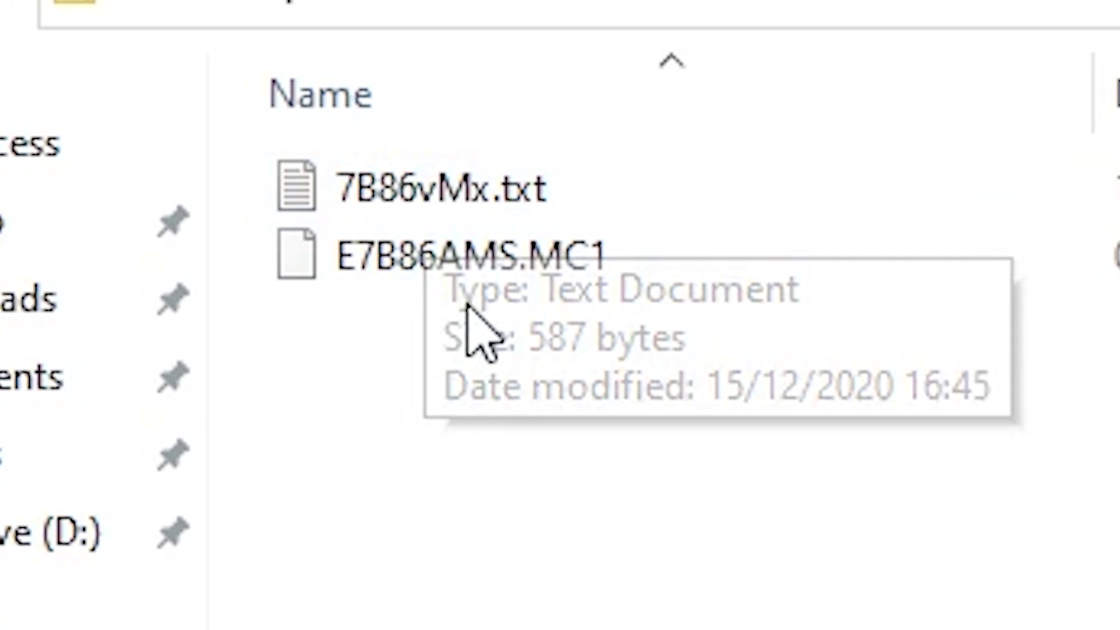
pyautogui.moveTo(588, 255)
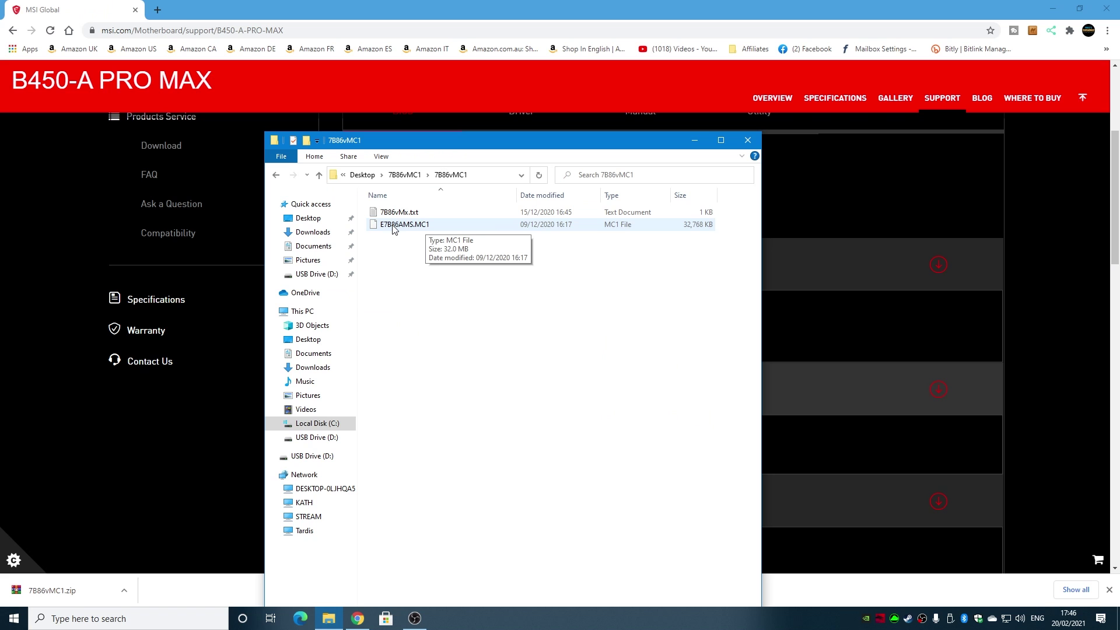
# Step: Check in the folder's display options that file name extensions are shown for renaming E7B86AMS.MC1
pyautogui.rightClick(401, 262)
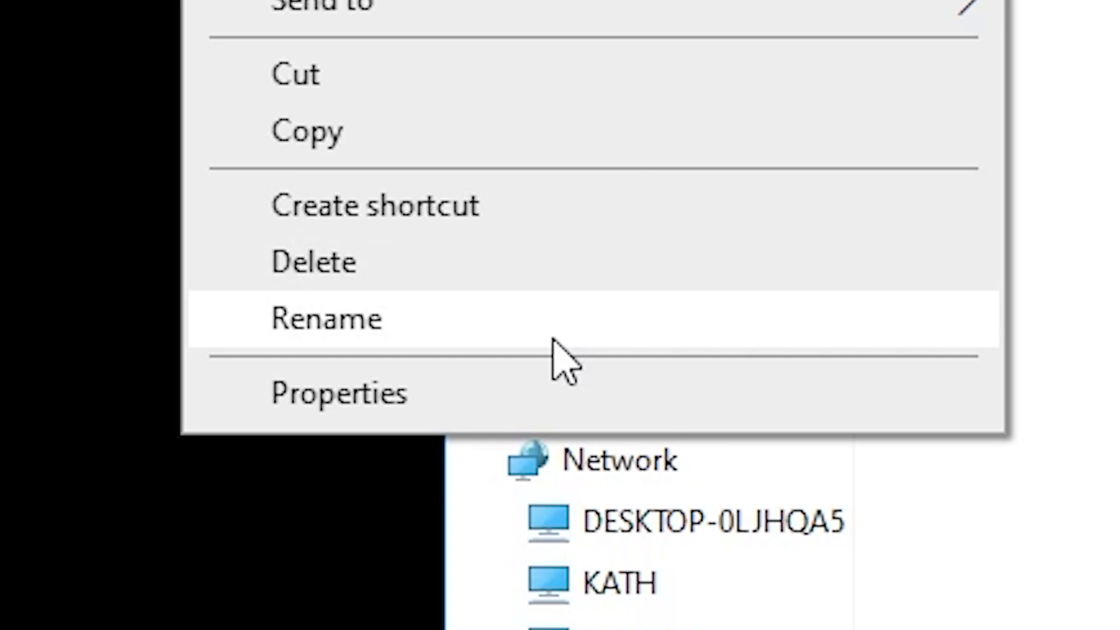
pyautogui.click(553, 340)
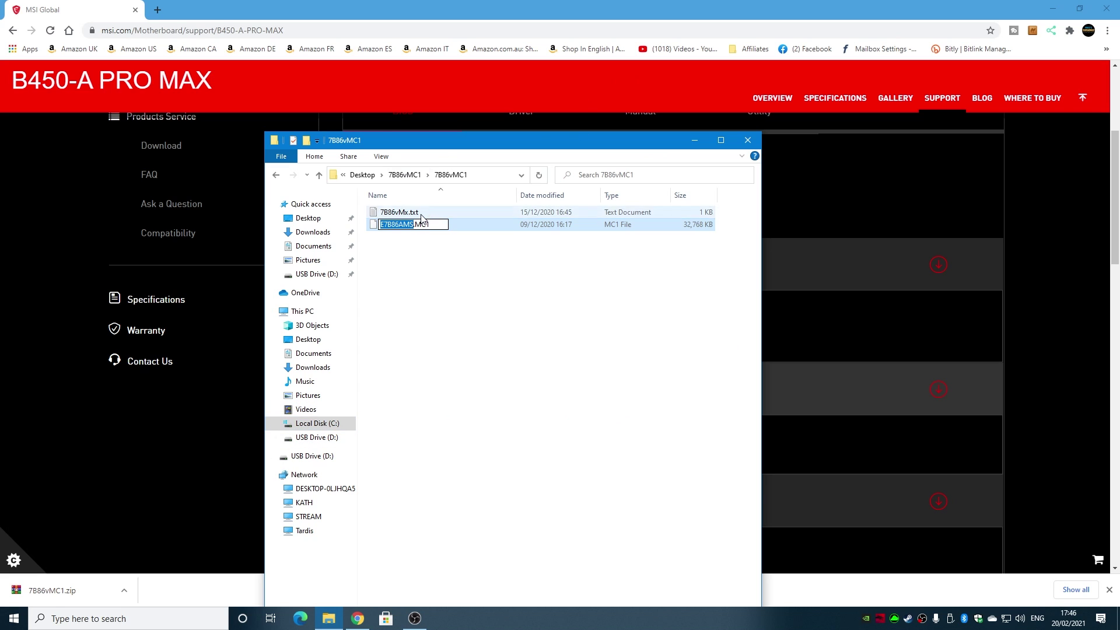
pyautogui.click(381, 158)
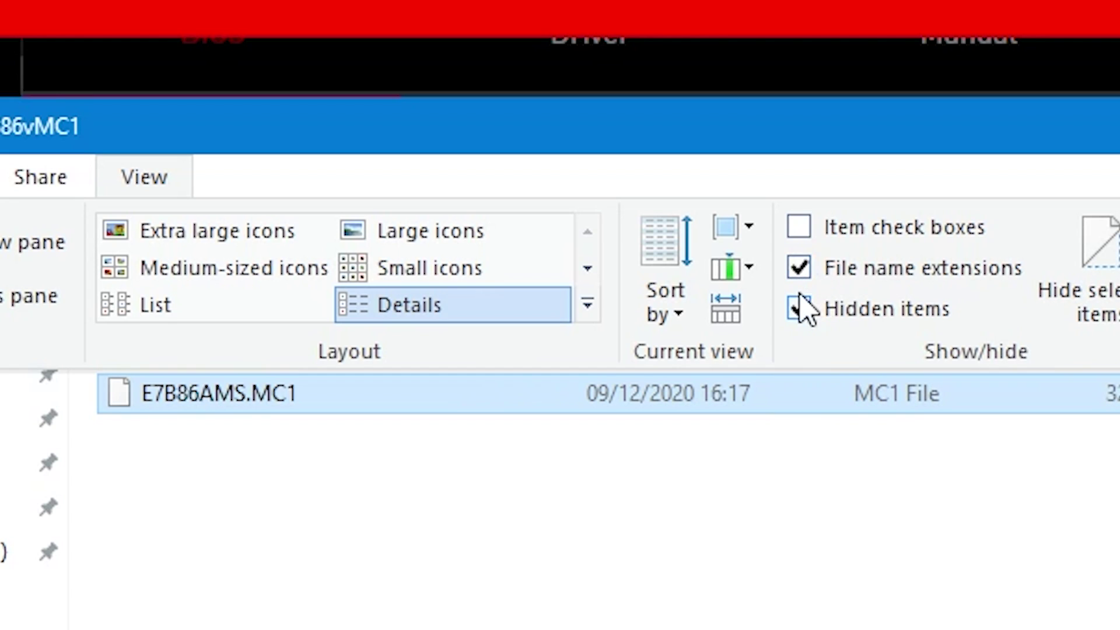
pyautogui.click(549, 511)
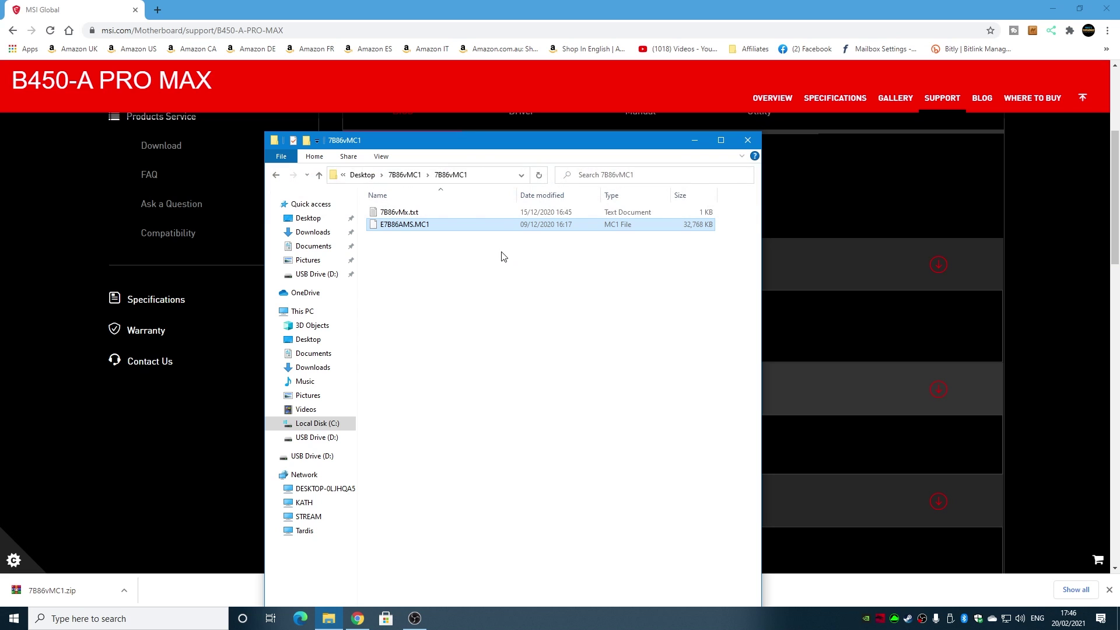
# Step: Rename E7B86AMS.MC1 as MSI.ROM, replacing both name and extension, and accept the extension change
pyautogui.click(435, 227)
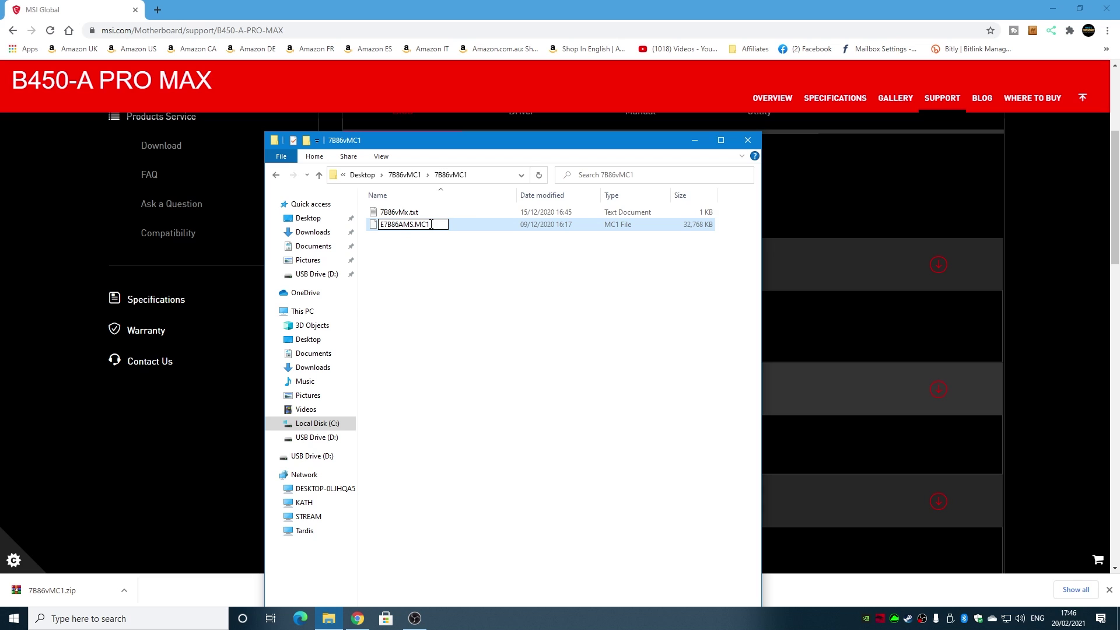
pyautogui.press('BackSpace')
pyautogui.press('BackSpace')
pyautogui.press('BackSpace')
pyautogui.press('BackSpace')
pyautogui.press('BackSpace')
pyautogui.press('BackSpace')
pyautogui.press('BackSpace')
pyautogui.press('BackSpace')
pyautogui.press('BackSpace')
pyautogui.press('BackSpace')
pyautogui.press('BackSpace')
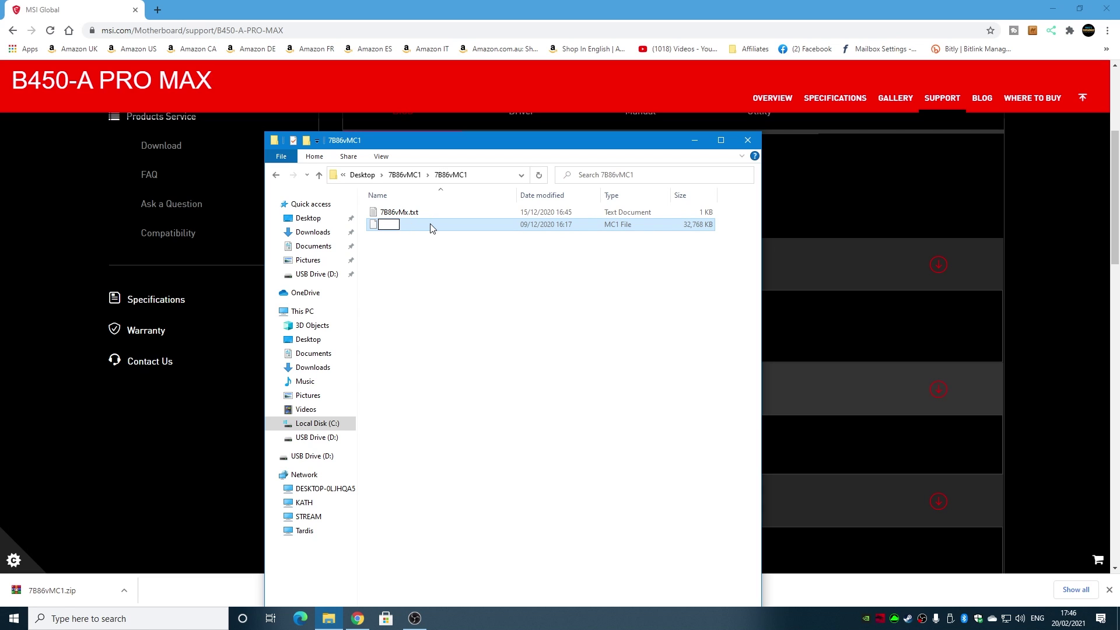
pyautogui.write('MSI')
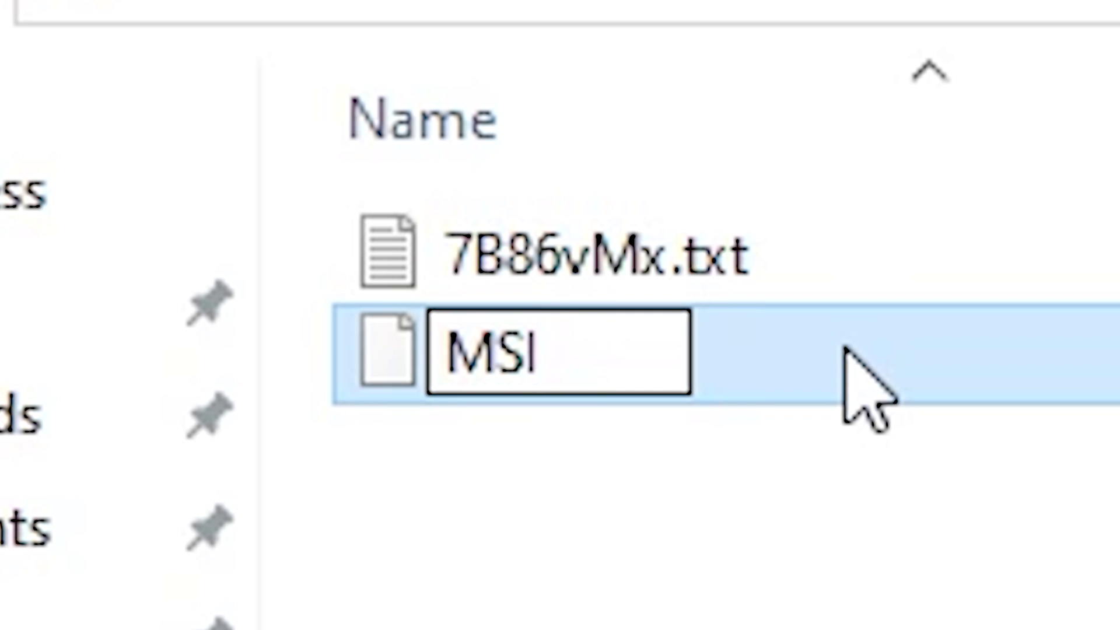
pyautogui.write('.')
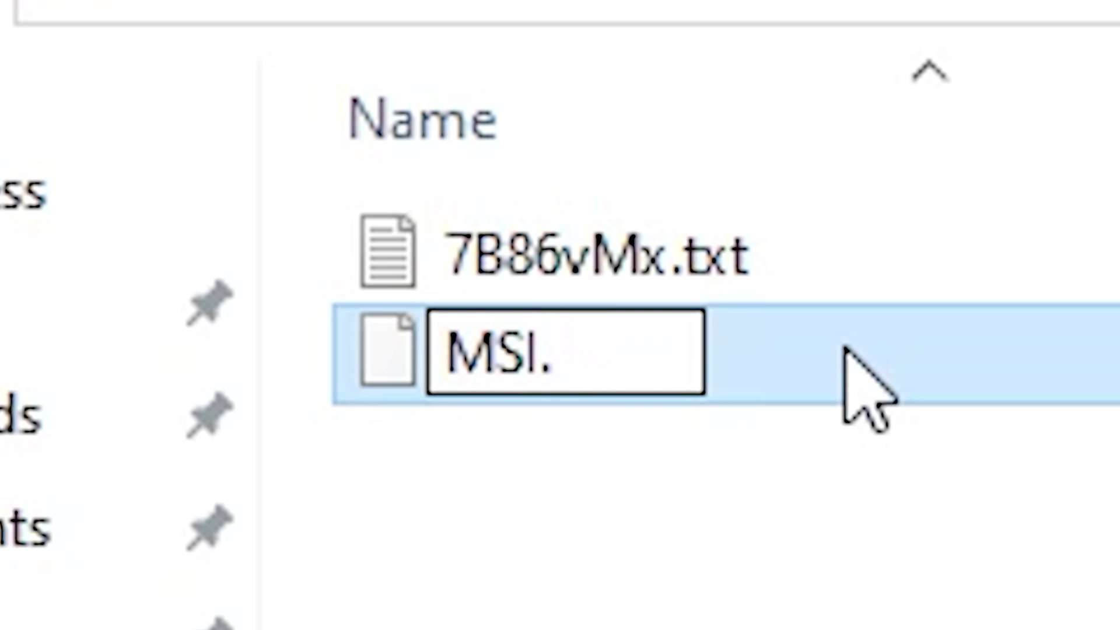
pyautogui.write('ROM')
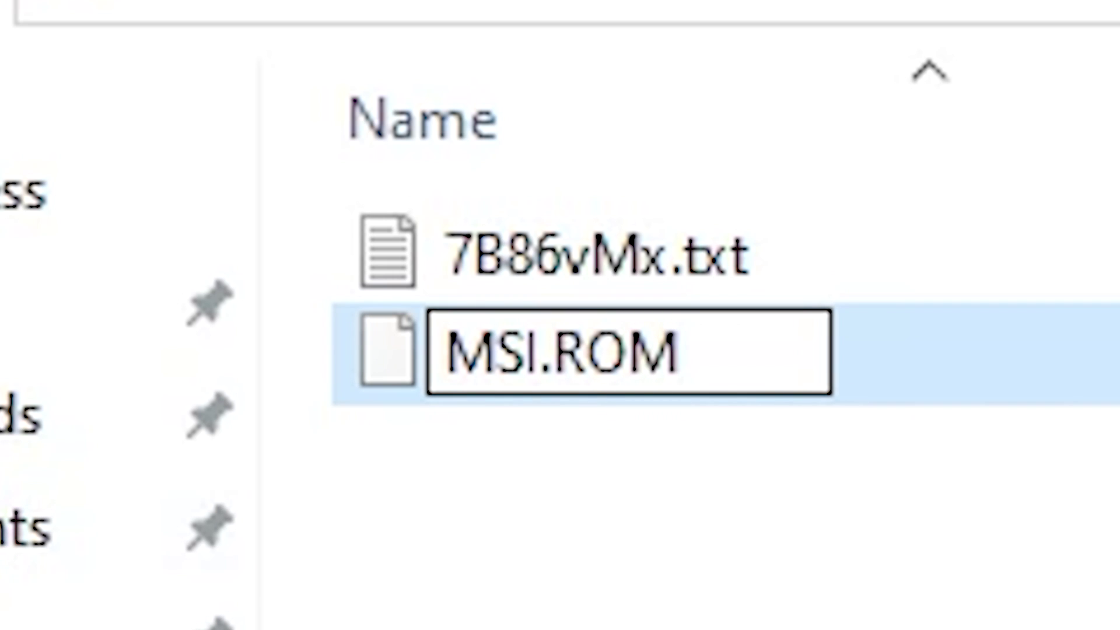
pyautogui.press('Return')
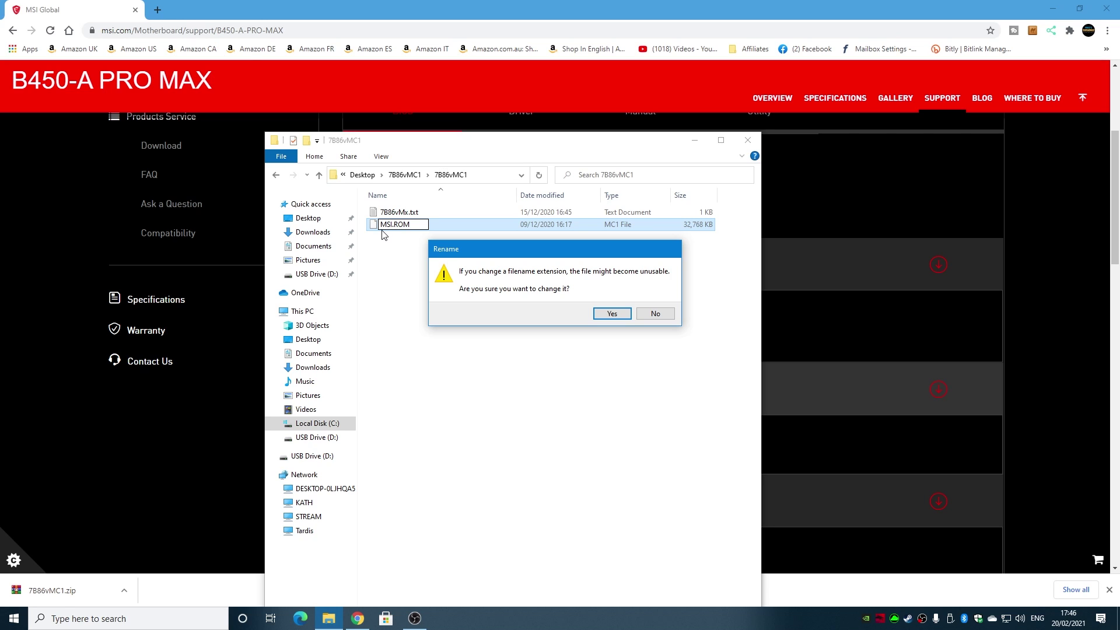
pyautogui.click(611, 315)
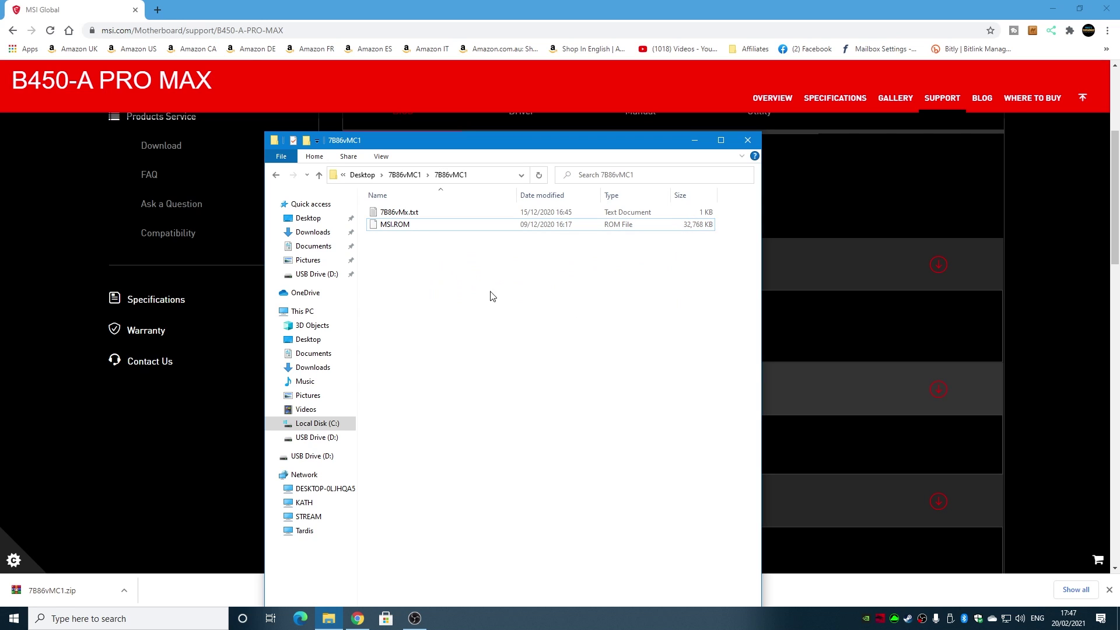
pyautogui.click(402, 230)
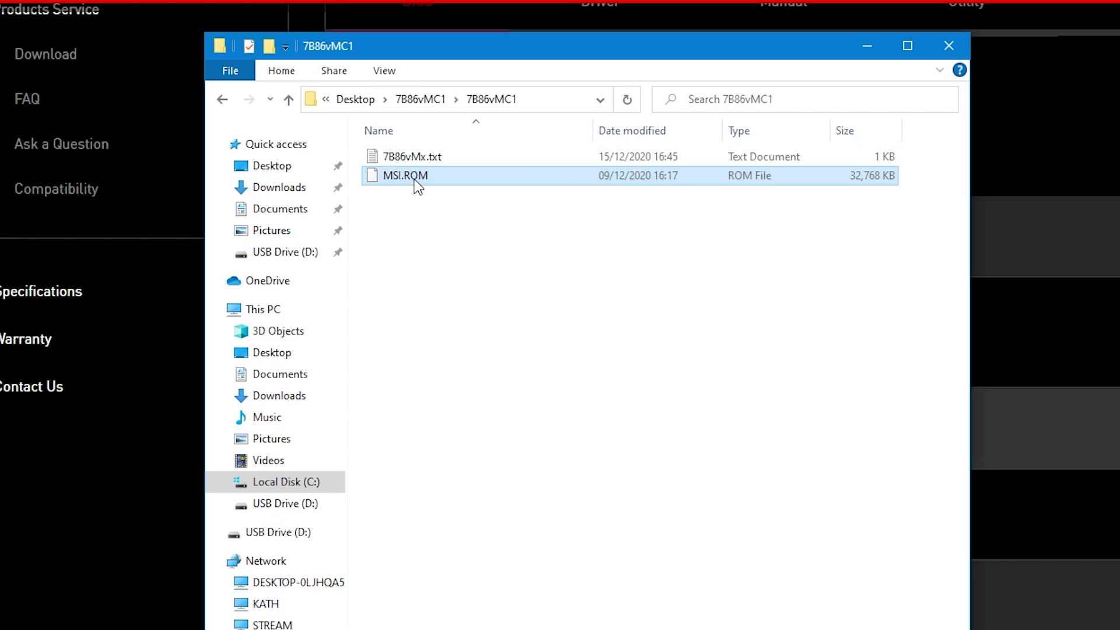
pyautogui.moveTo(418, 185); pyautogui.dragTo(443, 350)
pyautogui.rightClick(421, 164)
pyautogui.click(479, 220)
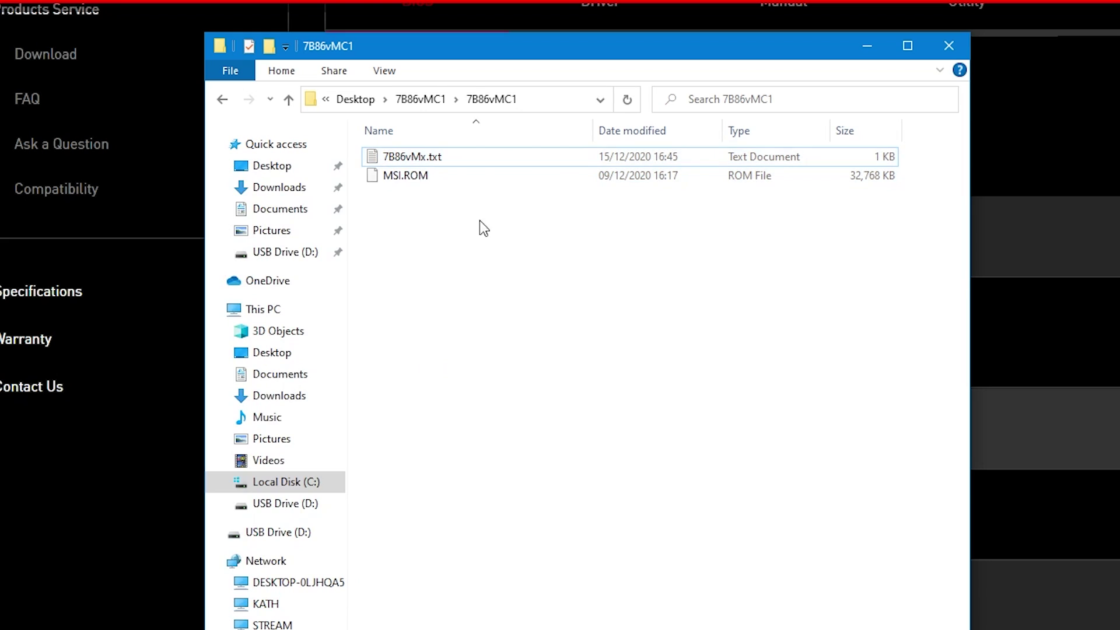
# Step: Copy MSI.ROM to the root of USB Drive (D:) and close the file window
pyautogui.click(419, 174)
pyautogui.rightClick(419, 174)
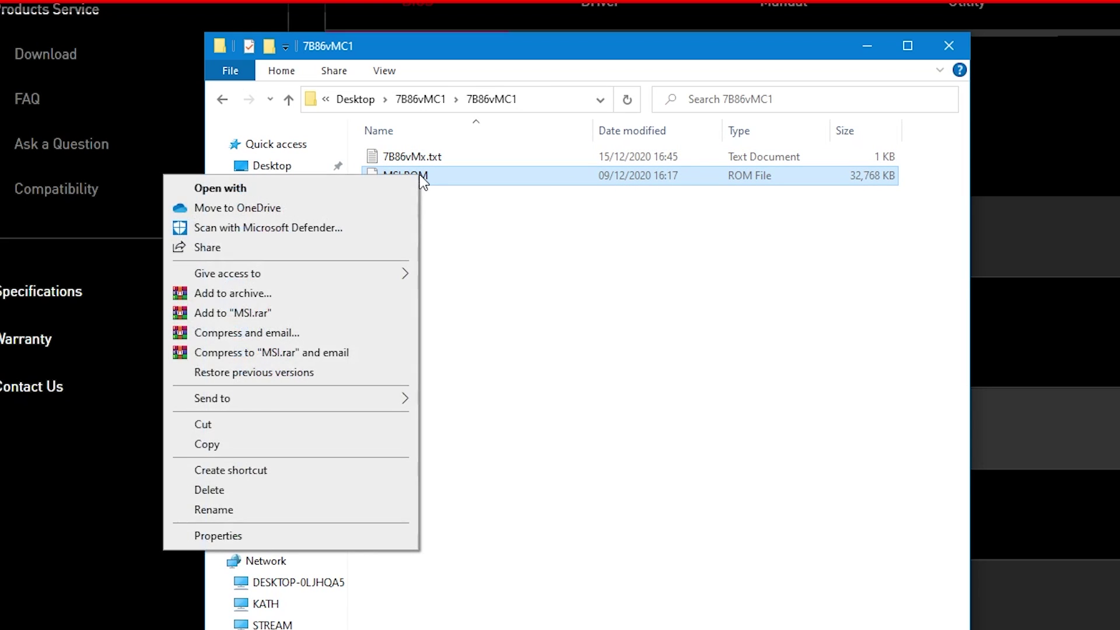
pyautogui.click(312, 444)
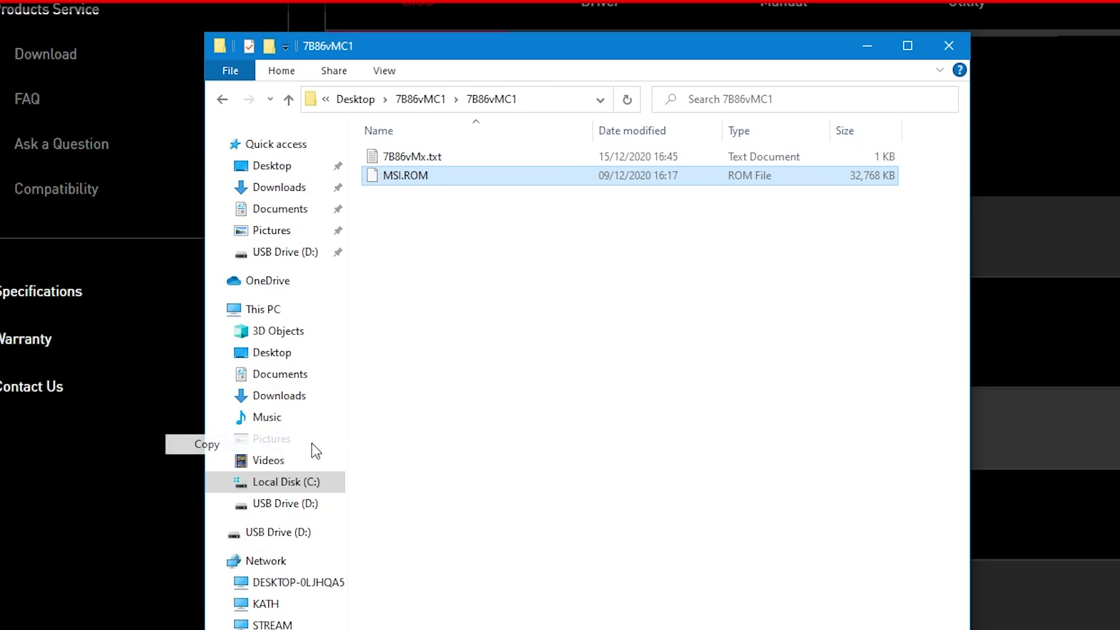
pyautogui.click(263, 532)
pyautogui.rightClick(467, 232)
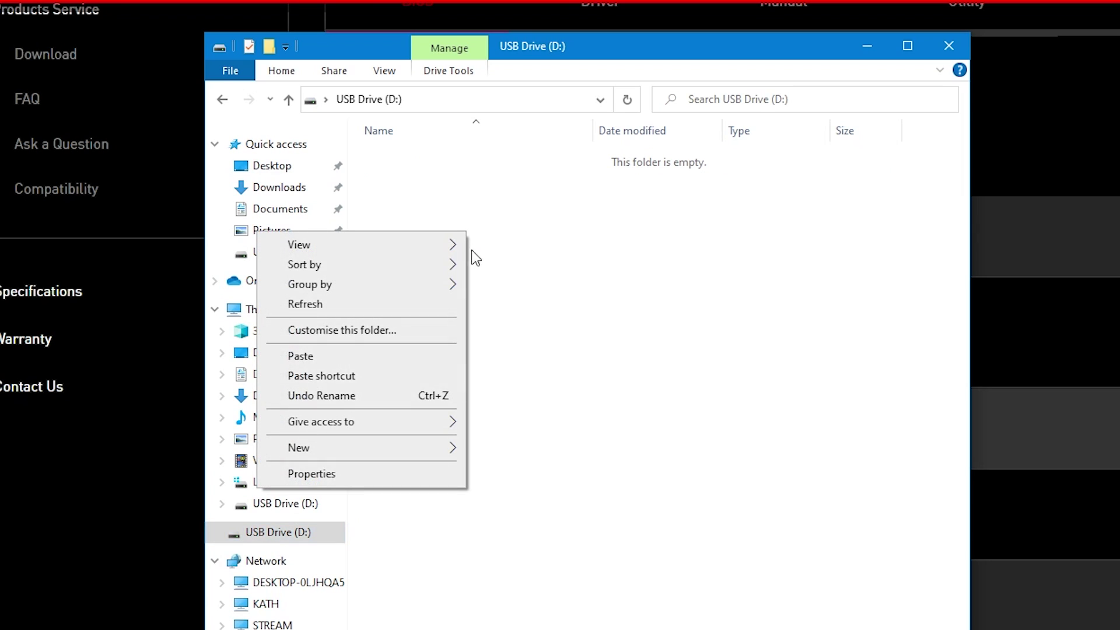
pyautogui.click(356, 359)
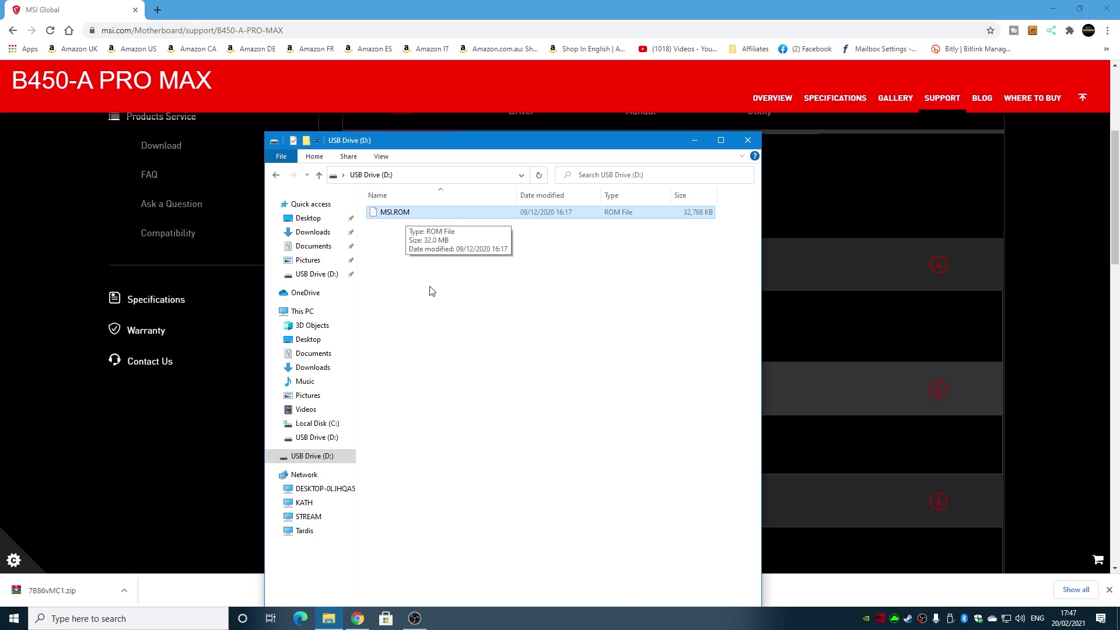
pyautogui.click(749, 140)
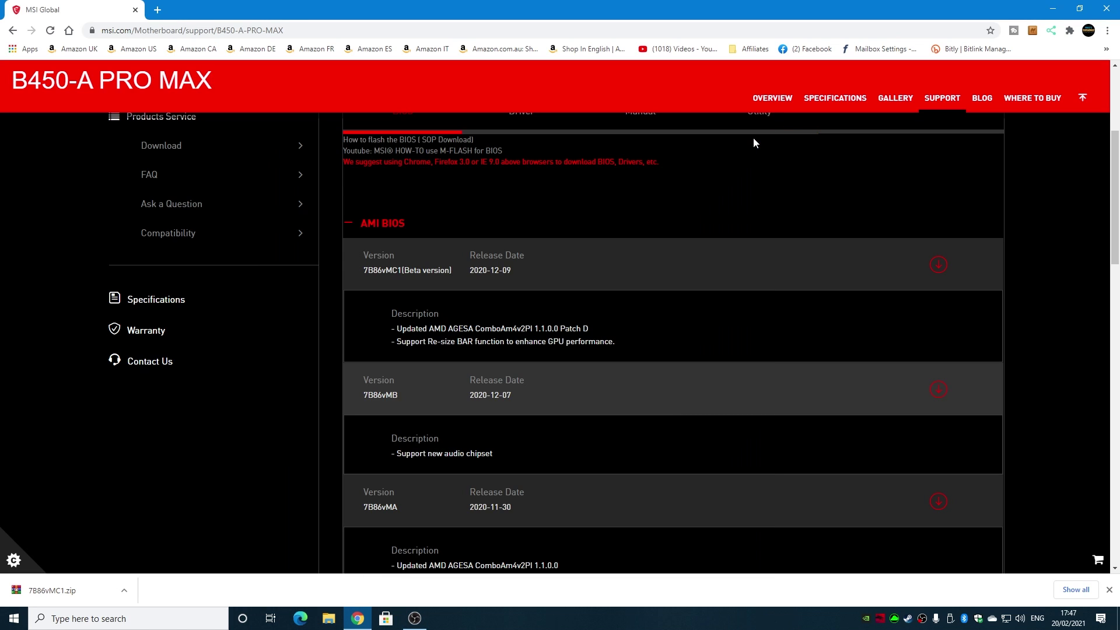